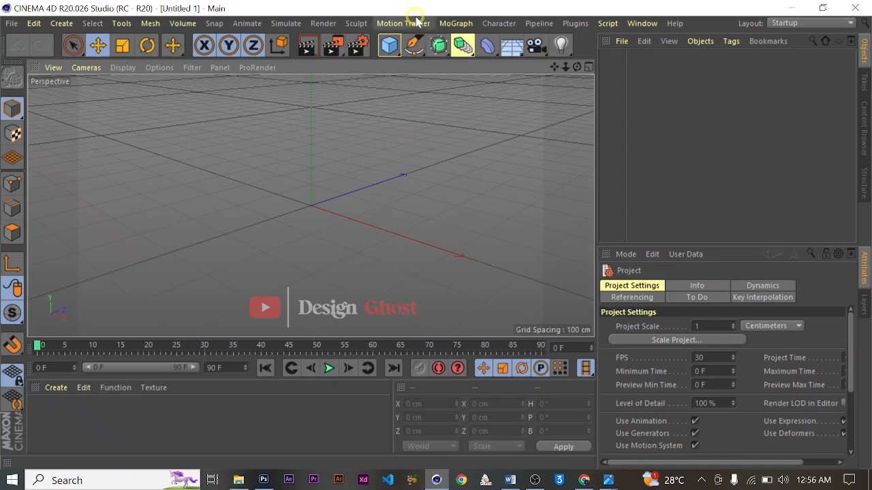
- Add a MoText object to the scene and set its text to "@"
click(455, 23)
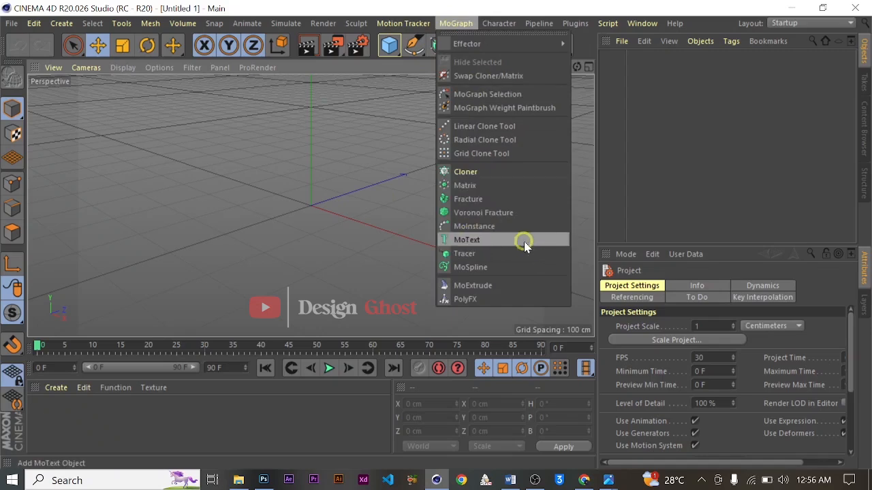
click(467, 240)
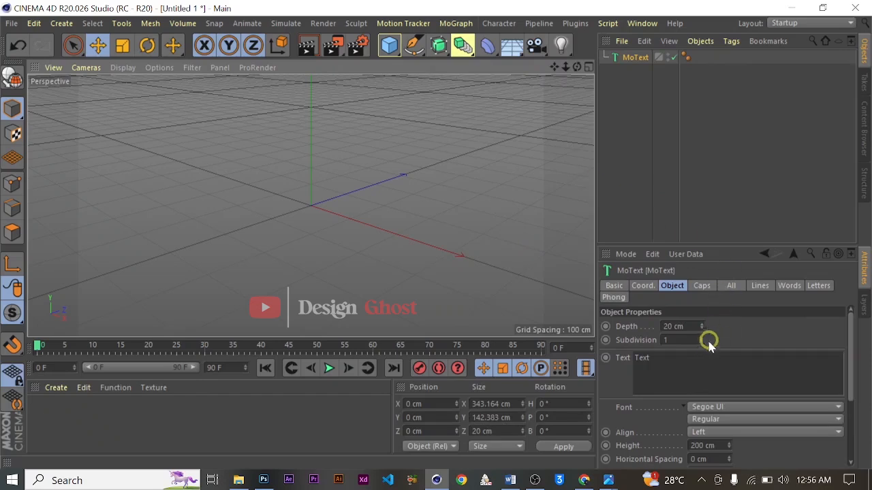
click(613, 364)
text(@)
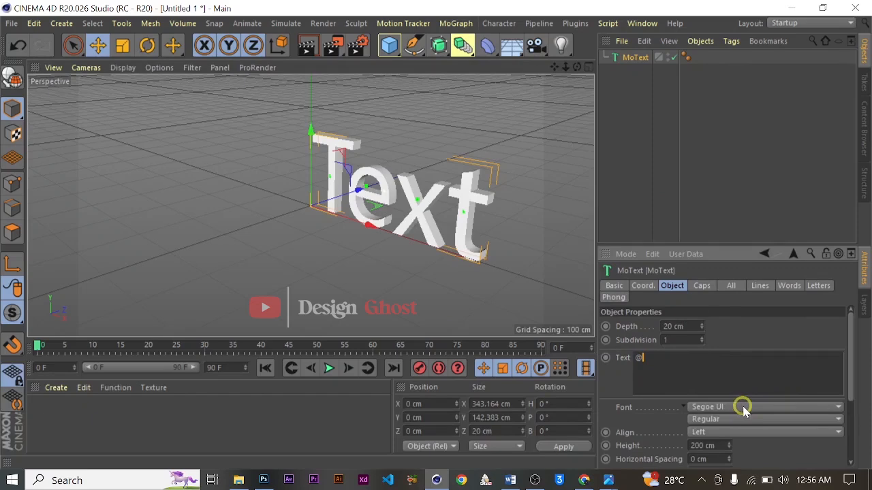
click(742, 407)
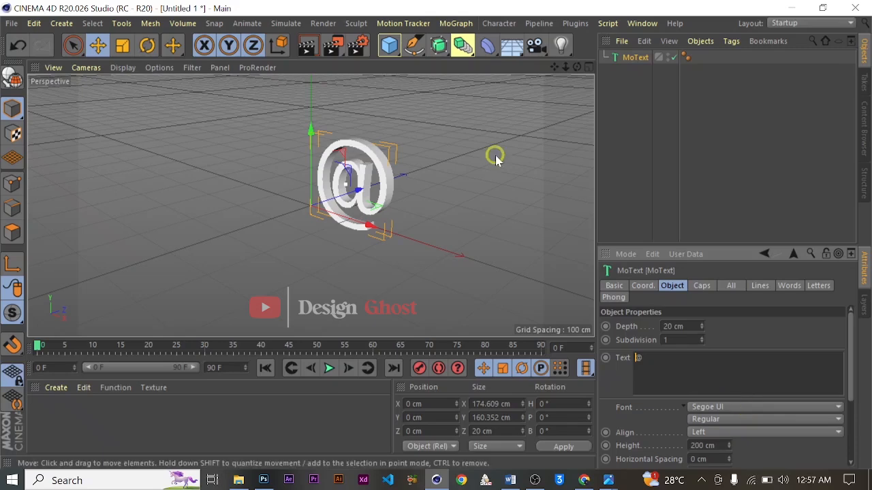
- Undo the accidental move of the @ text and set its alignment to Middle
key(alt)
mouse_move(416, 175)
alt+mouse_down()
mouse_move(476, 164)
mouse_move(416, 189)
mouse_move(408, 201)
mouse_move(448, 198)
mouse_move(415, 168)
mouse_move(459, 153)
mouse_move(391, 156)
mouse_move(405, 202)
mouse_move(408, 187)
alt+mouse_up()
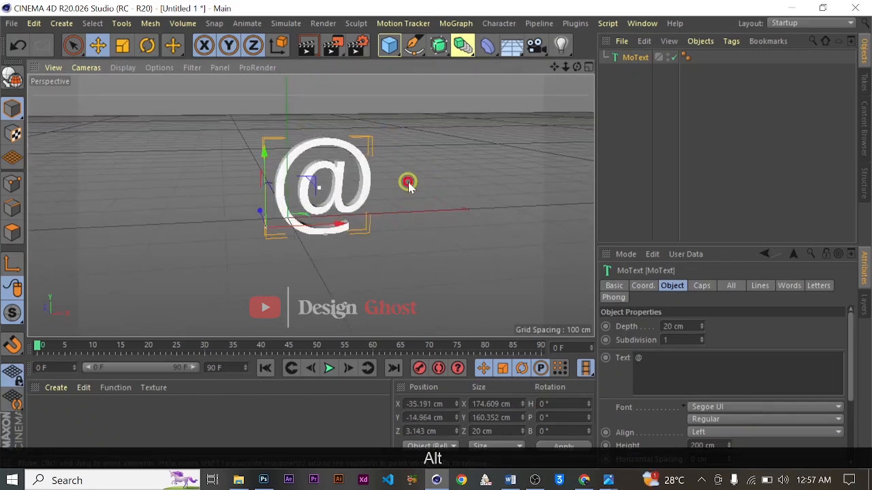
key(ctrl+z)
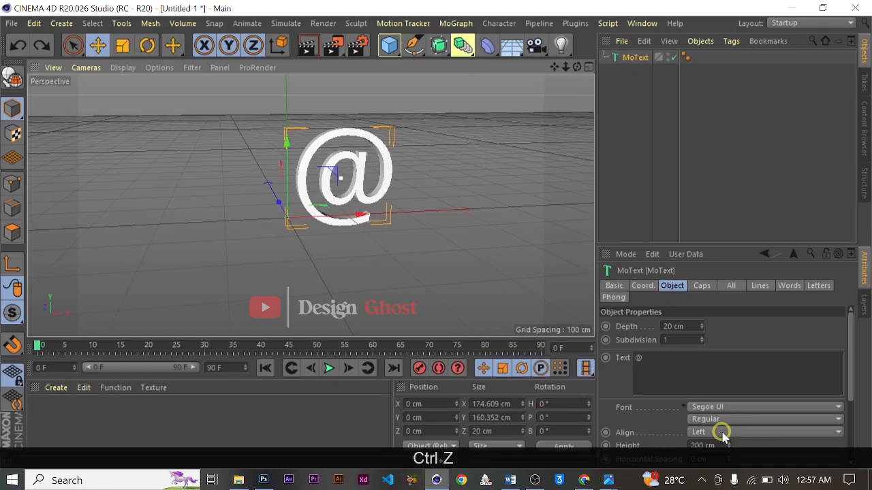
click(720, 432)
click(734, 406)
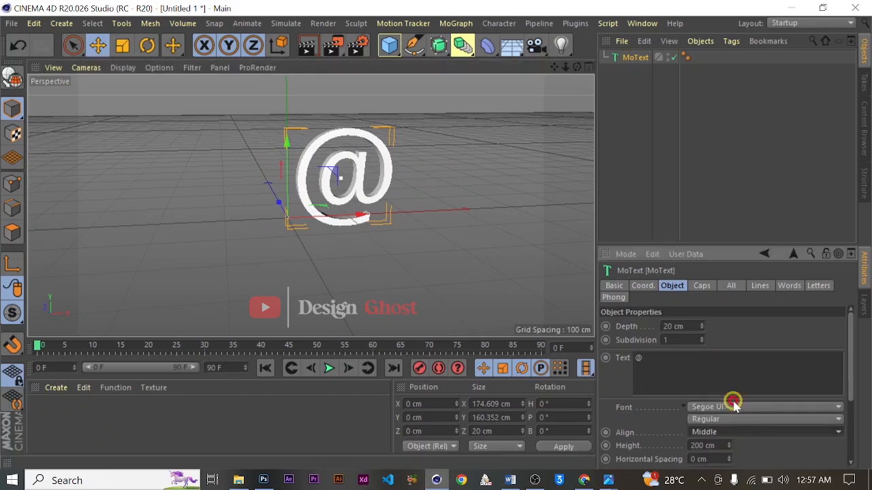
- Raise the @ text along the Y axis to a position of about 389 cm
drag(555, 67, 435, 234)
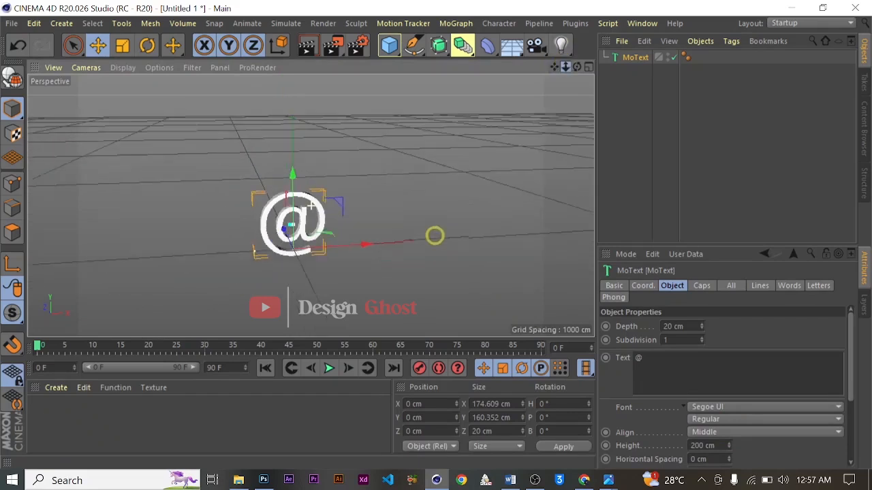
drag(293, 172, 381, 85)
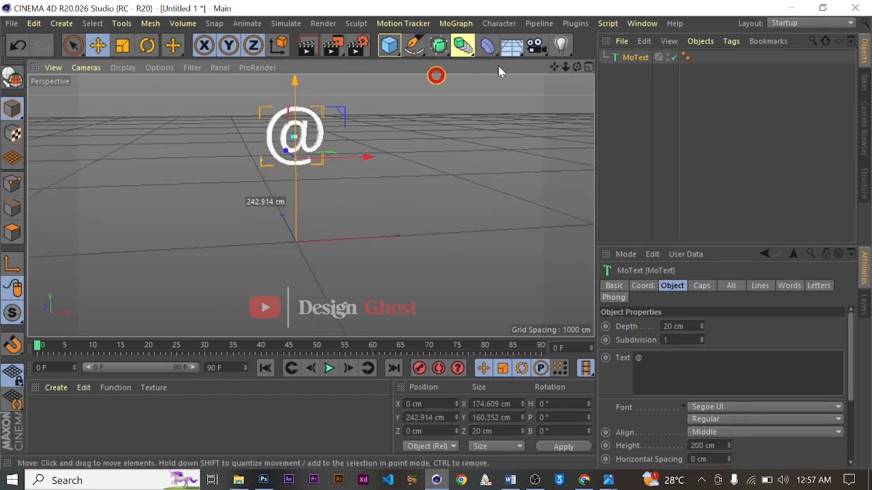
drag(577, 67, 435, 234)
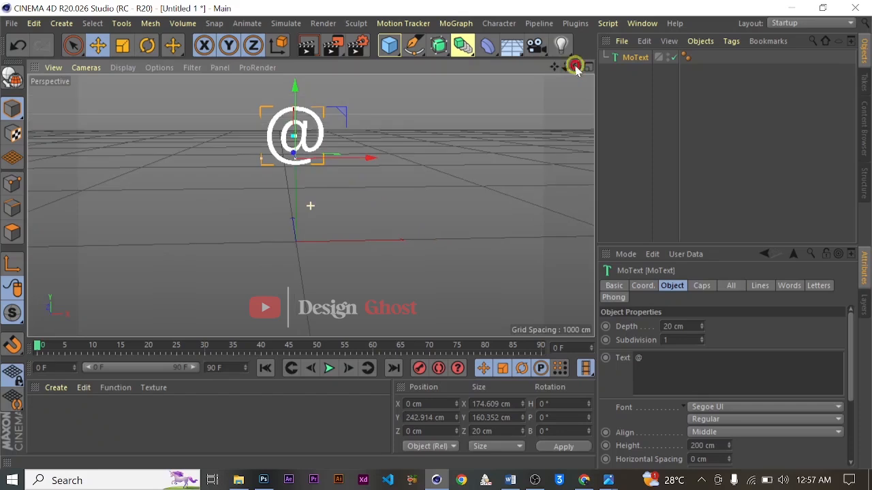
drag(555, 68, 429, 281)
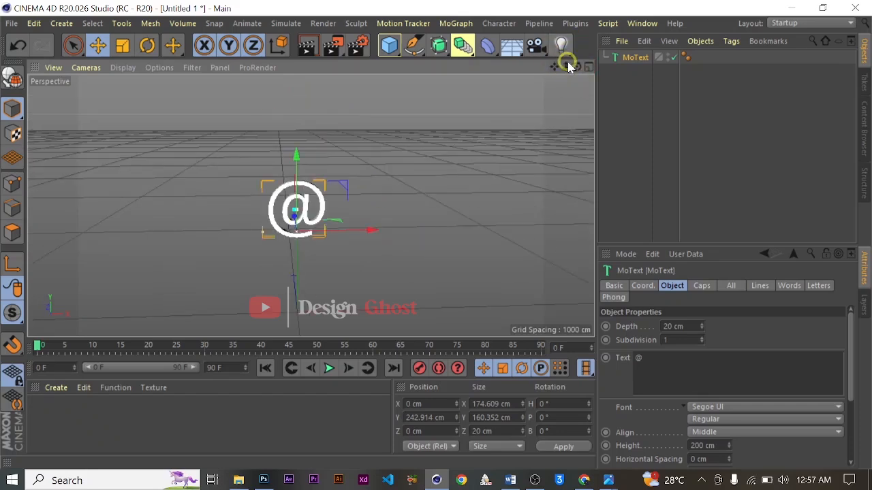
drag(567, 66, 435, 233)
drag(298, 149, 303, 103)
drag(576, 67, 435, 234)
scroll(274, 171, up, 4)
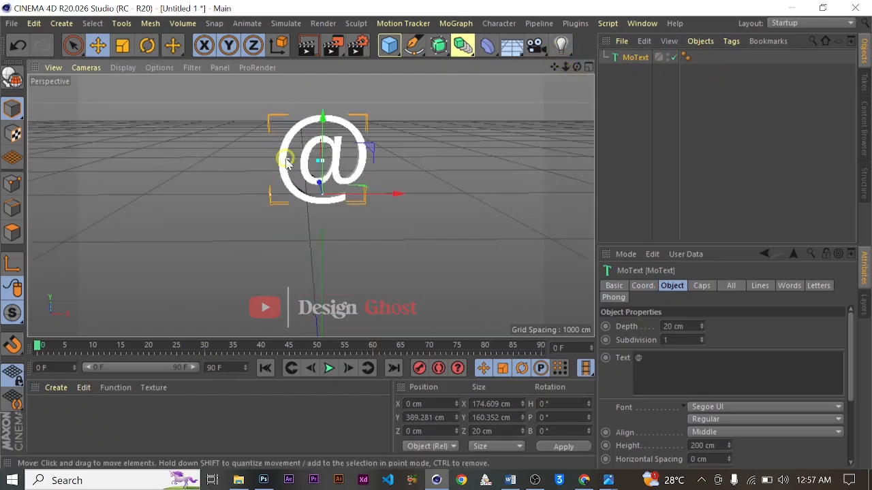
- Change the @ text's font to Firlest
drag(552, 67, 442, 154)
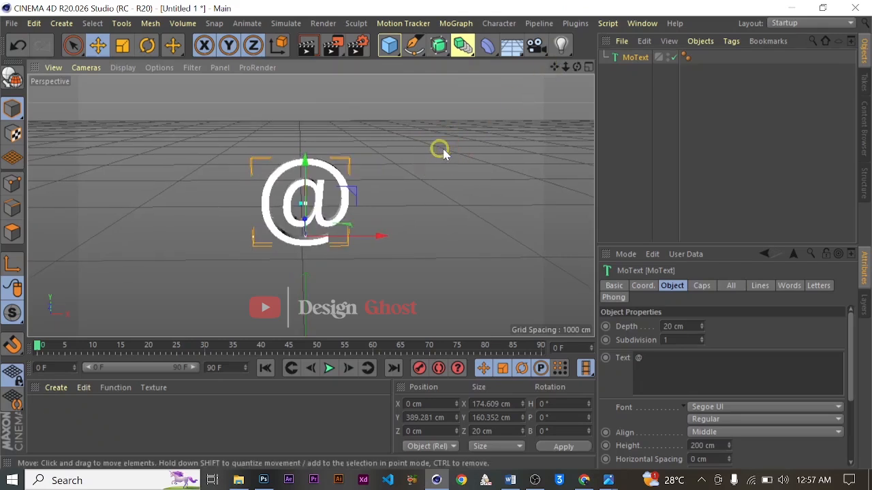
click(771, 407)
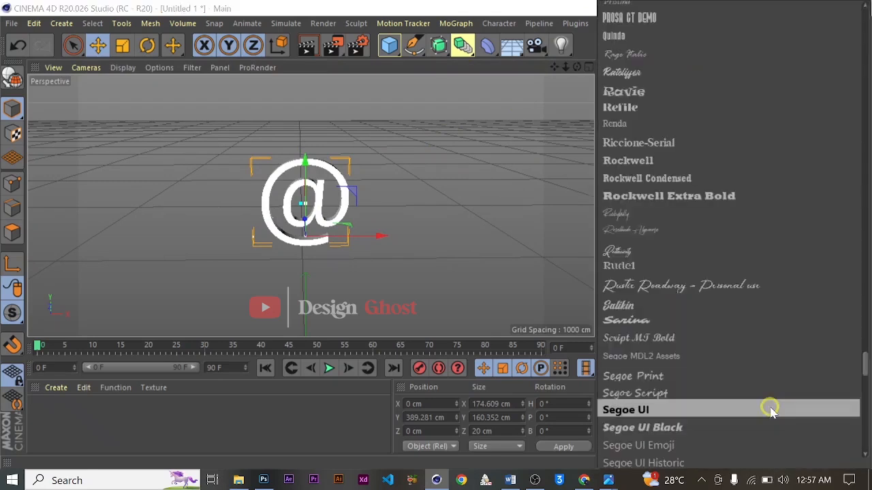
scroll(725, 300, up, 10)
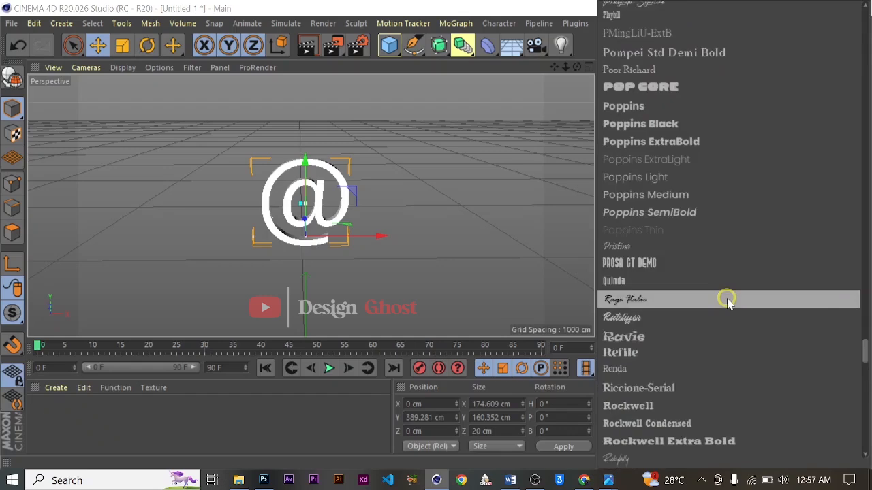
scroll(727, 303, up, 15)
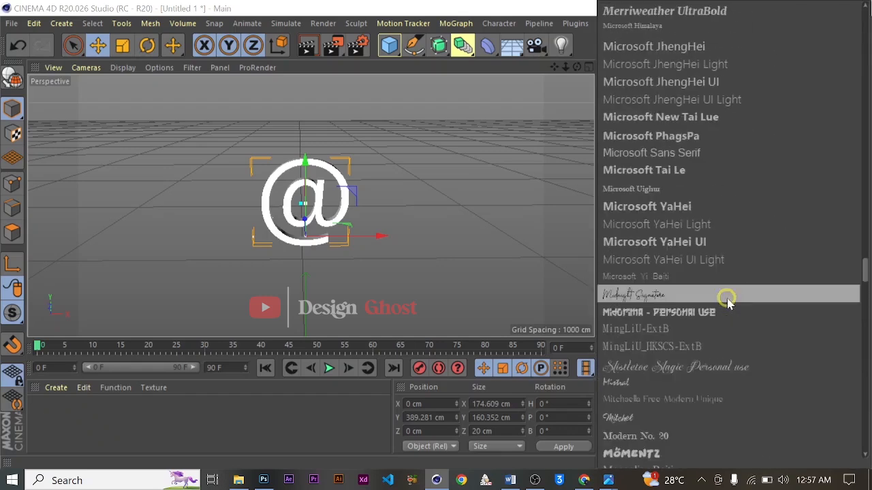
scroll(727, 303, up, 10)
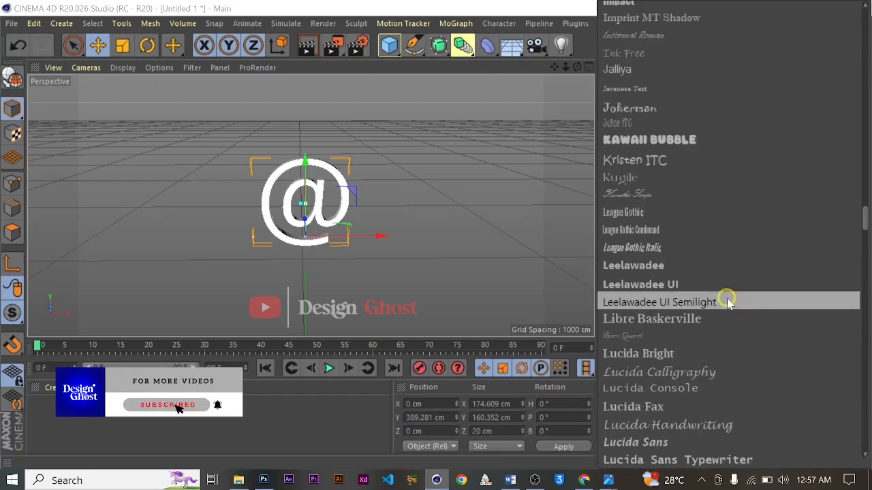
scroll(726, 303, up, 15)
scroll(727, 303, up, 10)
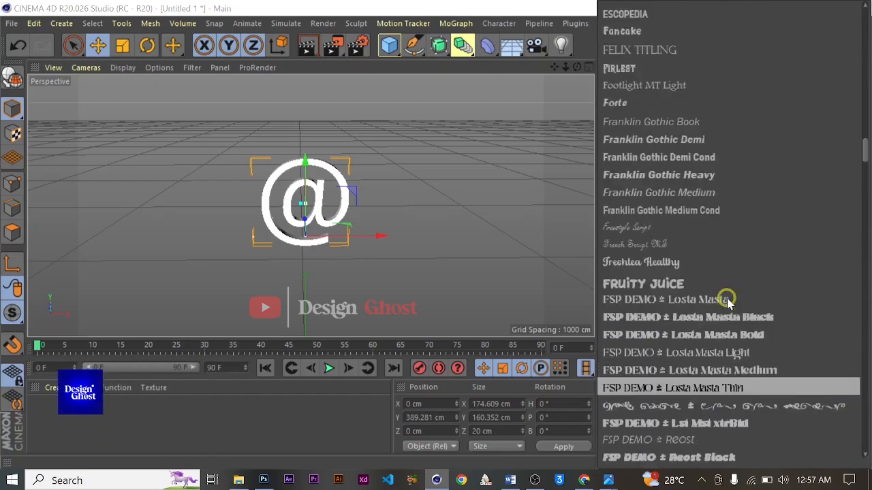
click(652, 67)
scroll(337, 198, up, 4)
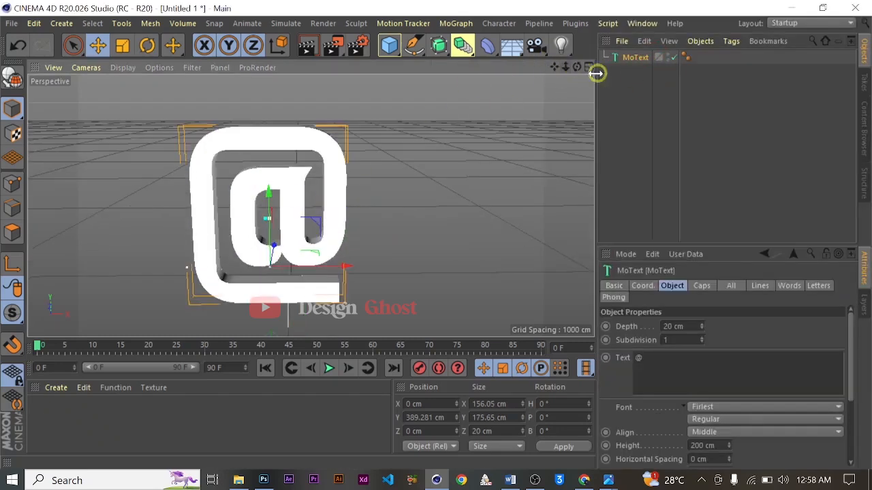
- Duplicate the MoText object in the object hierarchy and disable the duplicate
drag(552, 69, 613, 49)
alt+drag(399, 194, 315, 218)
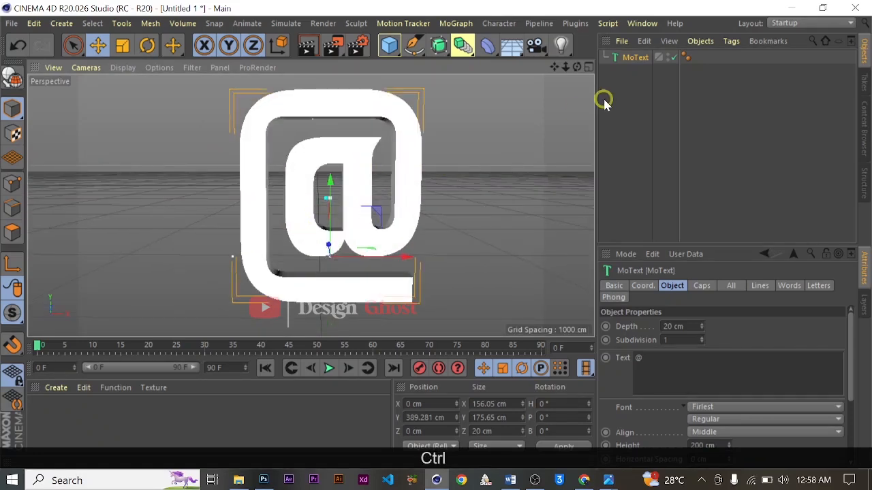
ctrl+drag(631, 60, 630, 82)
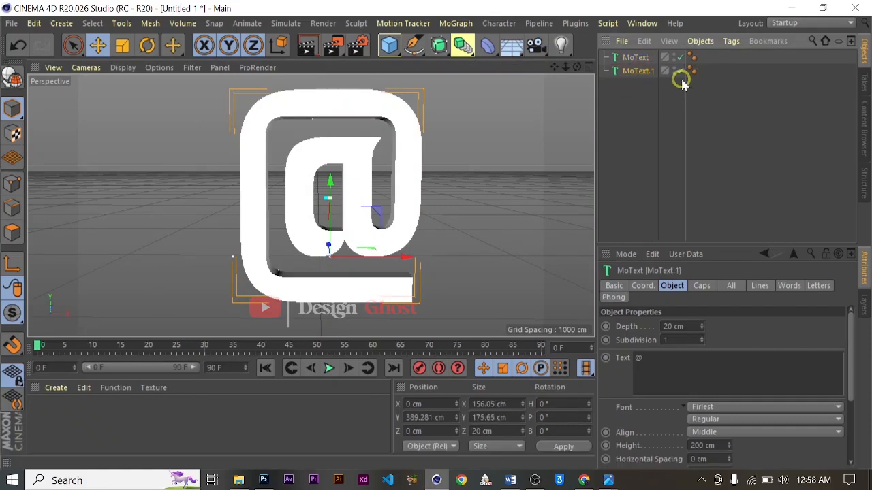
click(680, 72)
- Convert the original MoText object into an editable object hierarchy
click(634, 58)
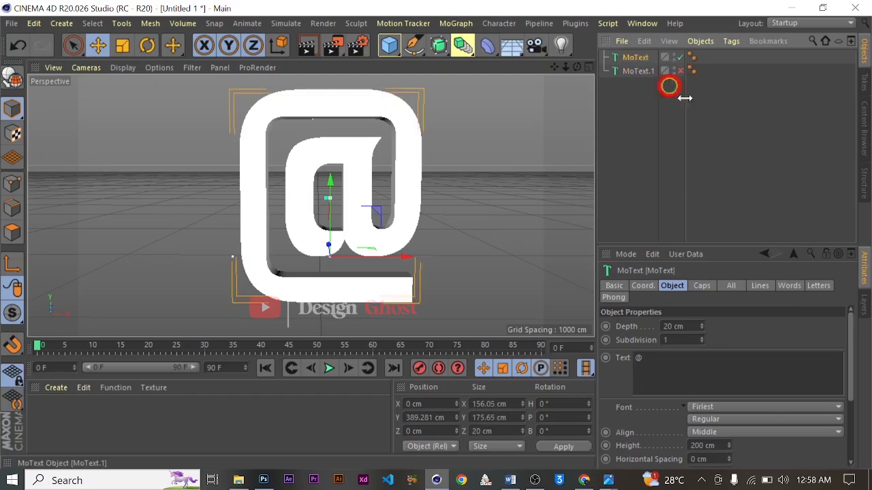
alt+drag(331, 205, 139, 161)
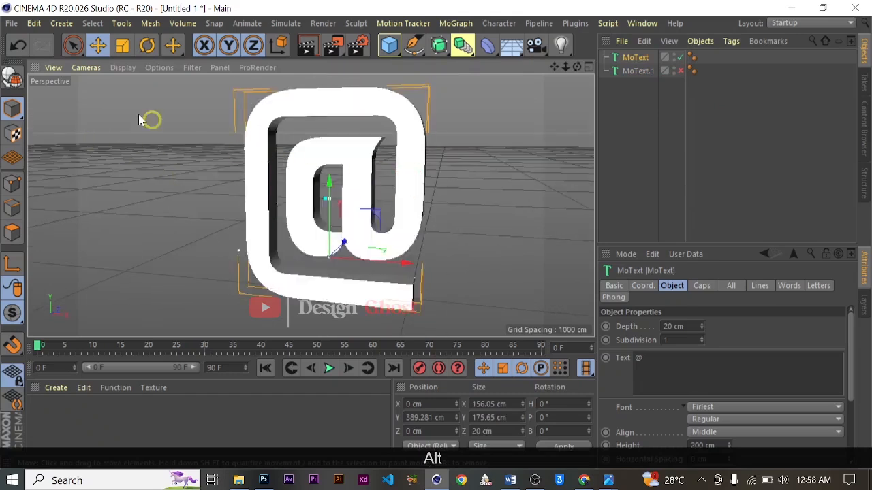
click(8, 82)
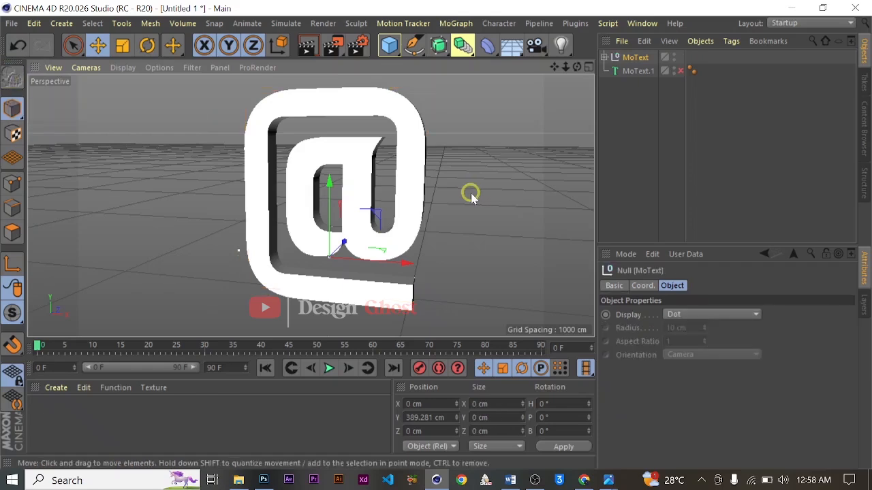
- Set the perspective view's display mode to Quick Shading (Lines)
alt+drag(470, 202, 417, 205)
click(123, 67)
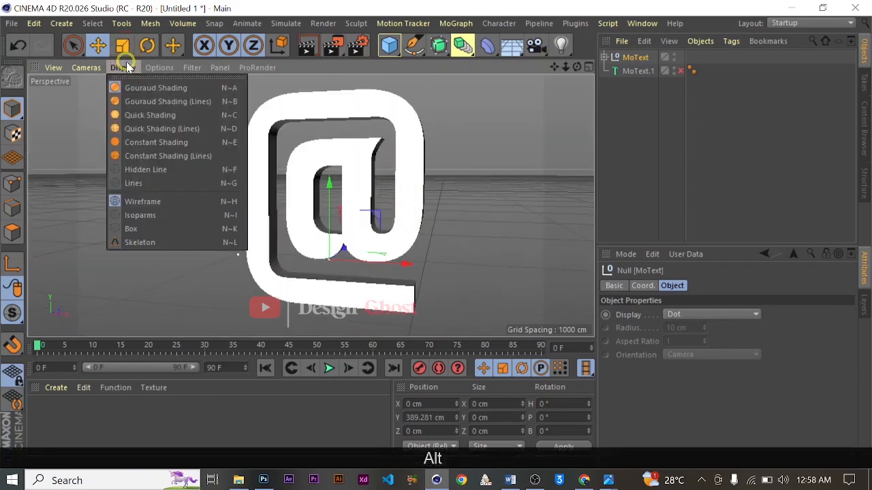
click(153, 128)
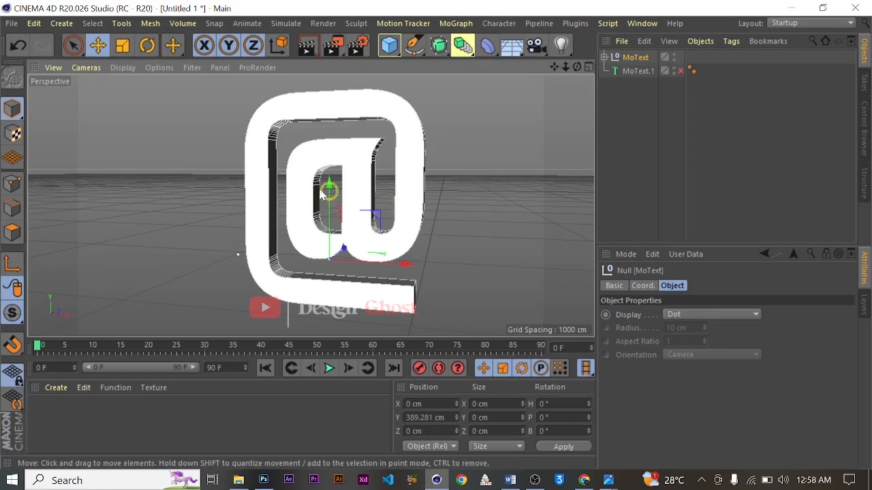
click(121, 68)
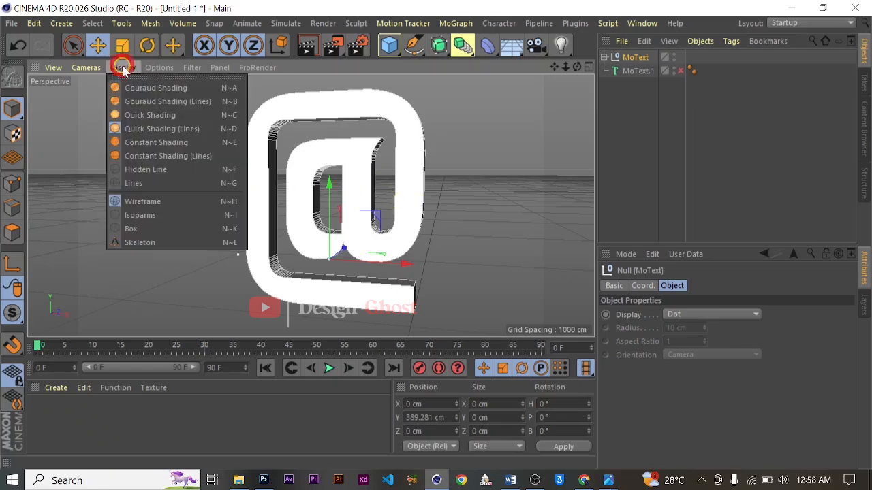
click(162, 135)
mouse_move(335, 189)
alt+mouse_down()
mouse_move(415, 225)
mouse_move(307, 192)
alt+mouse_up()
- Expand the converted MoText hierarchy down to its nested Extrude object "@" and select that object
click(633, 59)
click(605, 59)
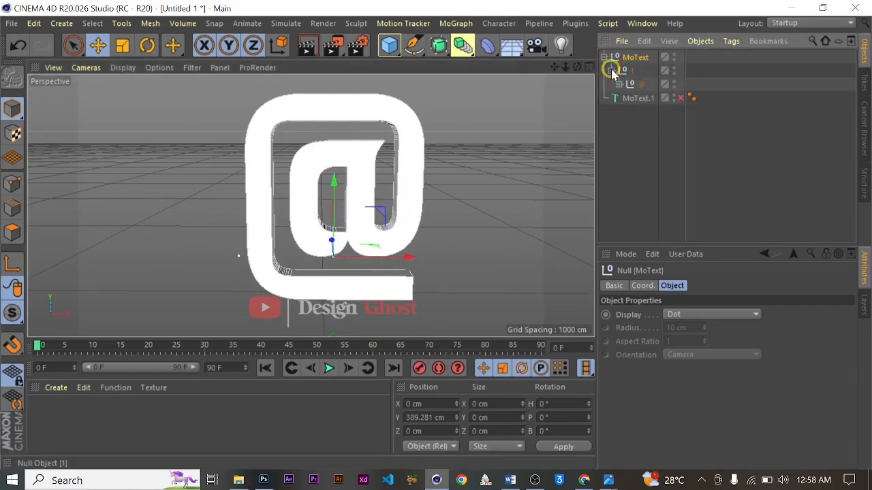
click(611, 70)
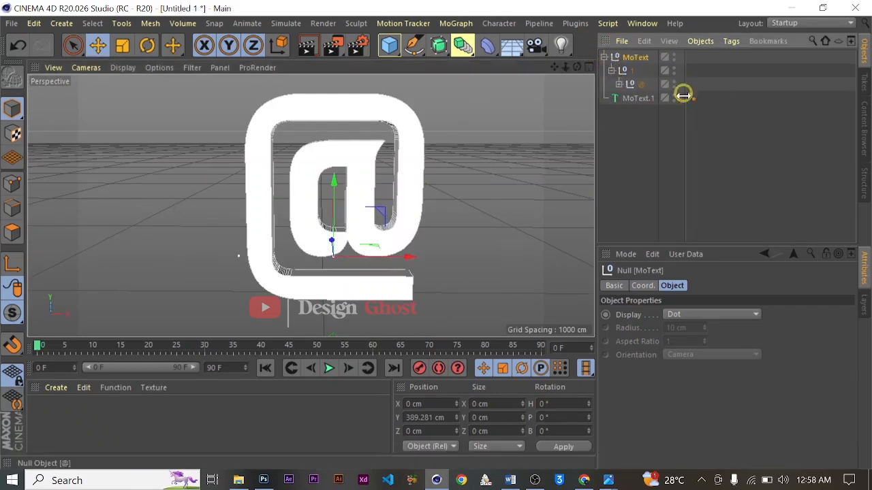
click(619, 84)
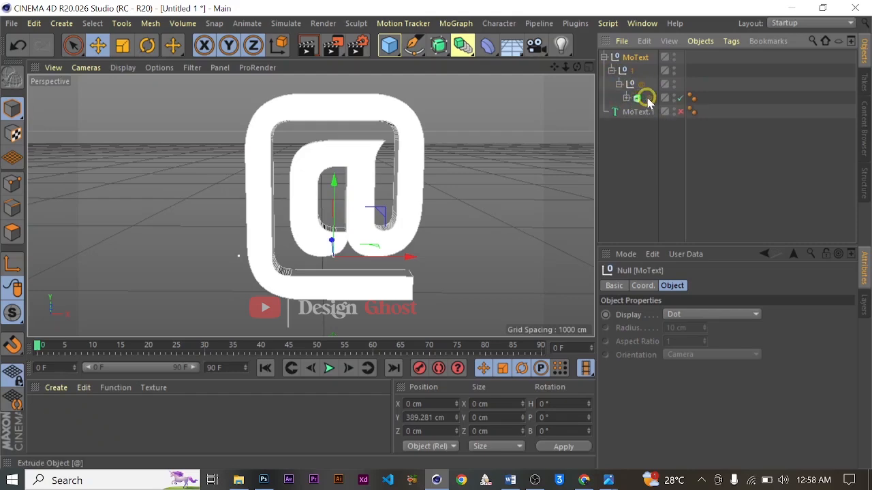
click(646, 99)
alt+drag(387, 196, 425, 159)
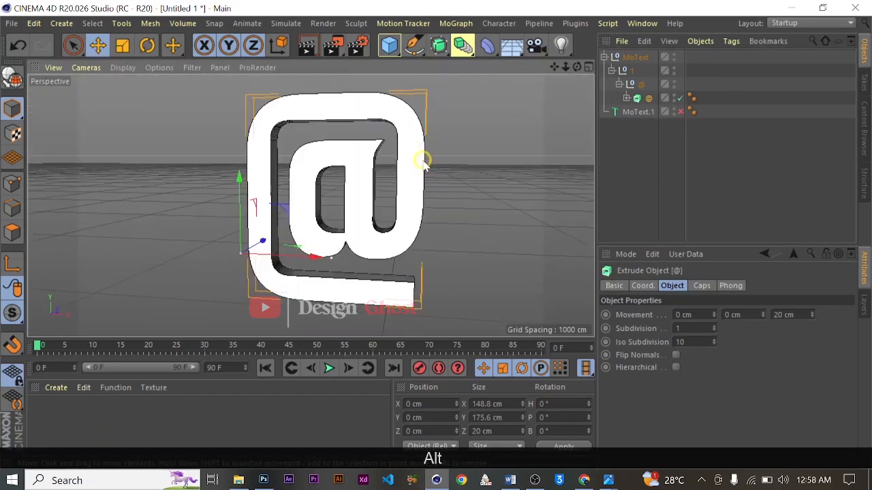
click(627, 99)
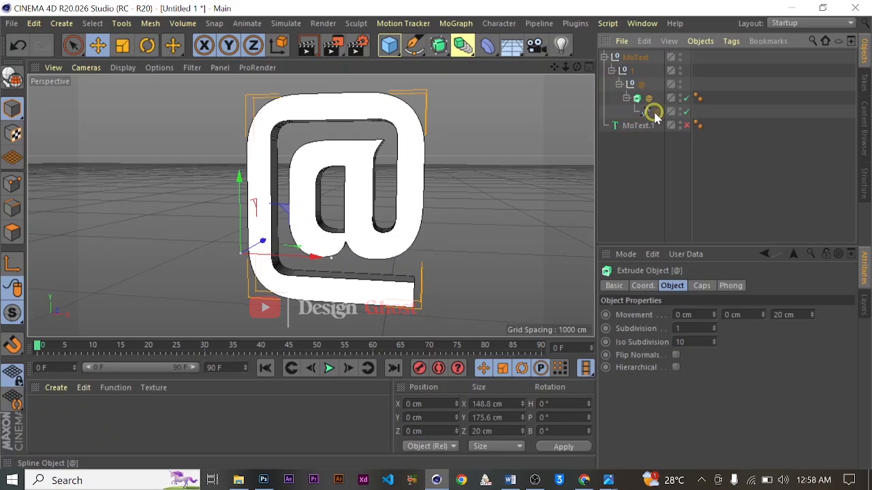
click(626, 98)
- Switch to Polygon mode with the @ Extrude object selected
alt+drag(399, 184, 444, 164)
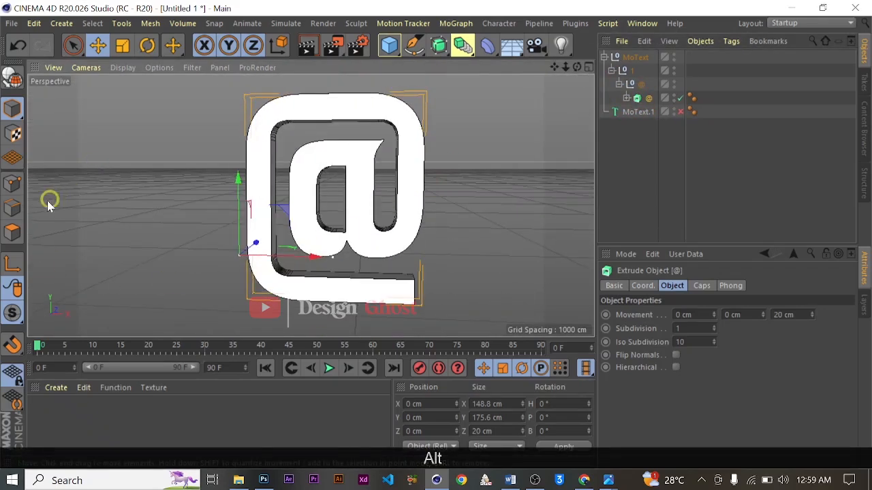
click(15, 235)
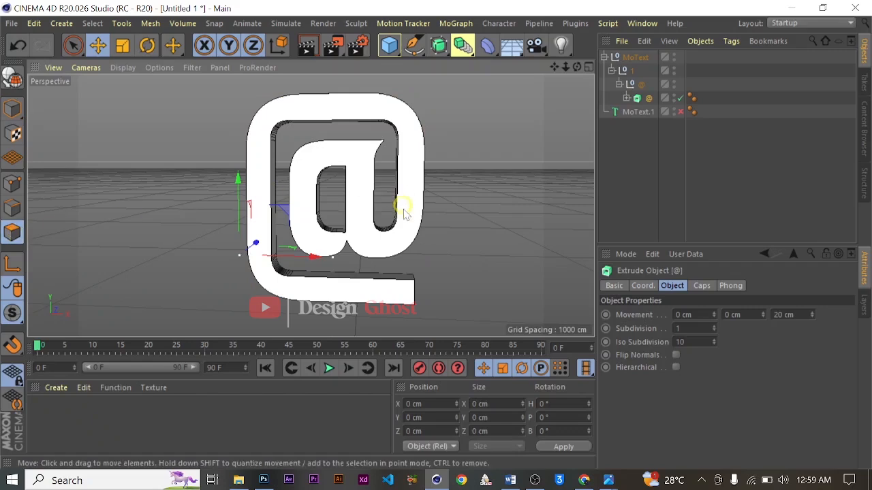
alt+drag(436, 215, 360, 185)
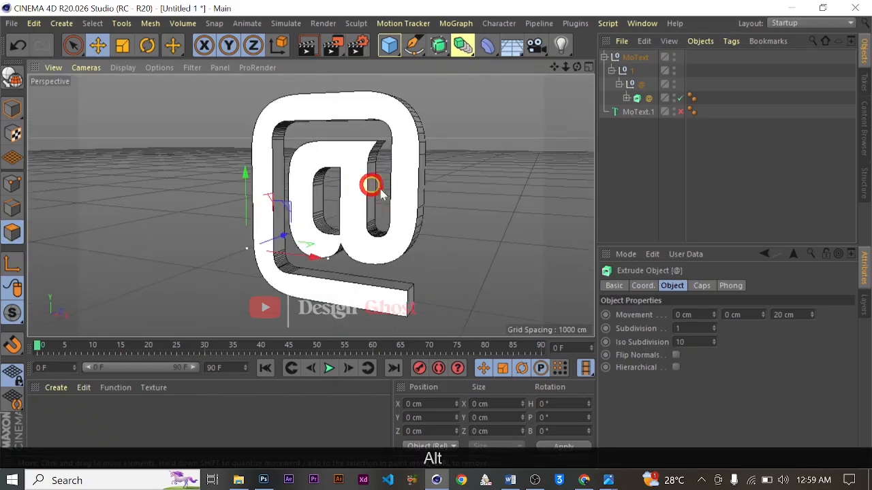
- Convert the nested Extrude object "@" into an editable polygon object
scroll(349, 199, up, 3)
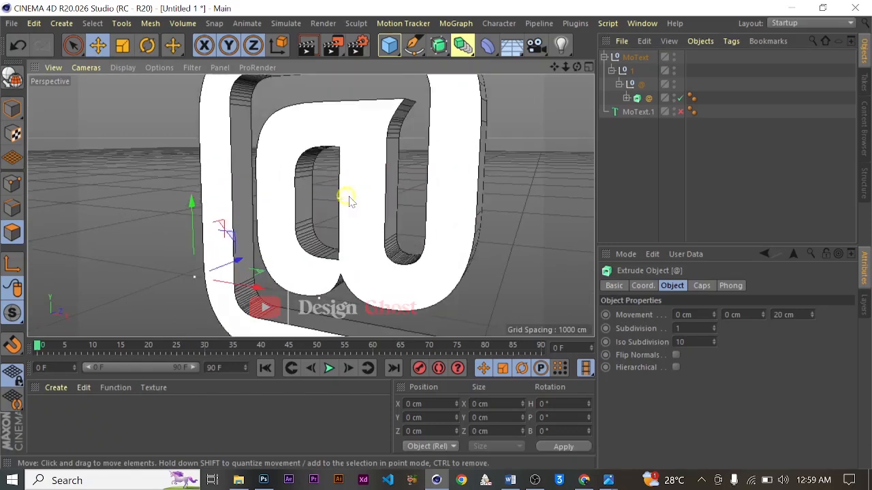
click(13, 78)
scroll(389, 220, down, 4)
alt+drag(290, 204, 365, 209)
scroll(408, 177, up, 2)
scroll(408, 178, up, 3)
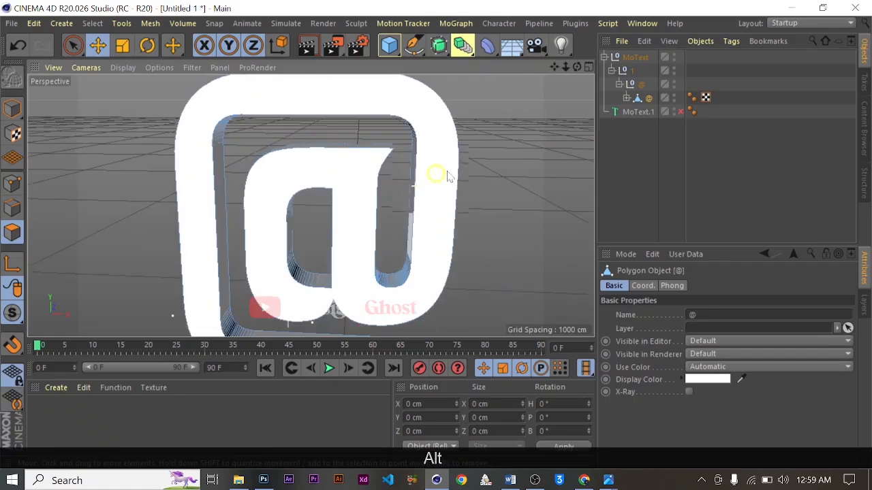
- Expand the @ polygon object, compare its Cap 1 and Cap 2 children in the view, and select Cap 1
click(625, 100)
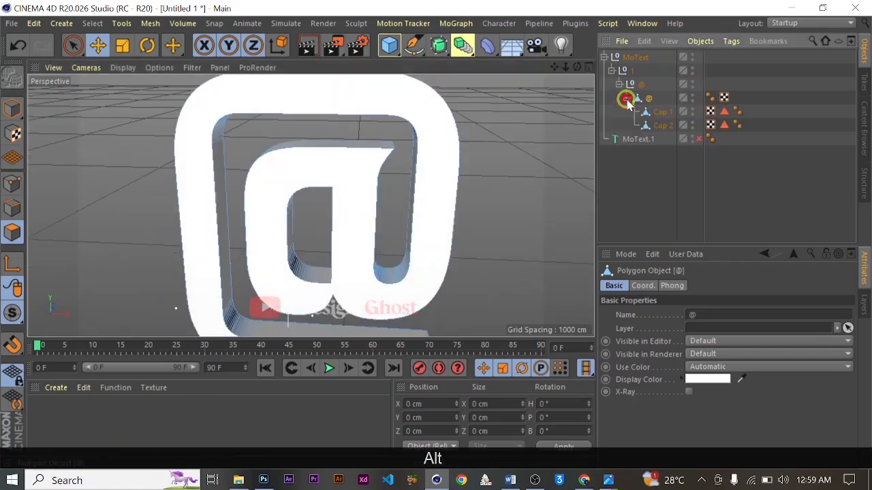
click(660, 112)
alt+drag(444, 171, 218, 143)
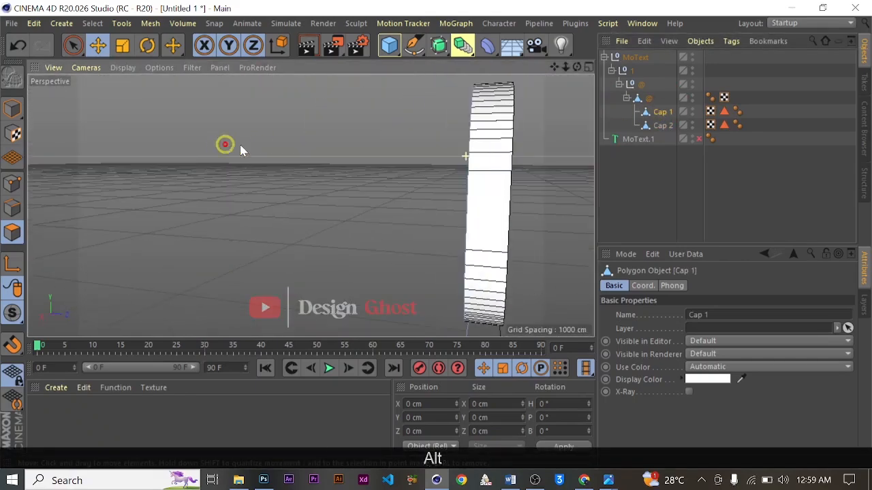
alt+drag(533, 179, 425, 184)
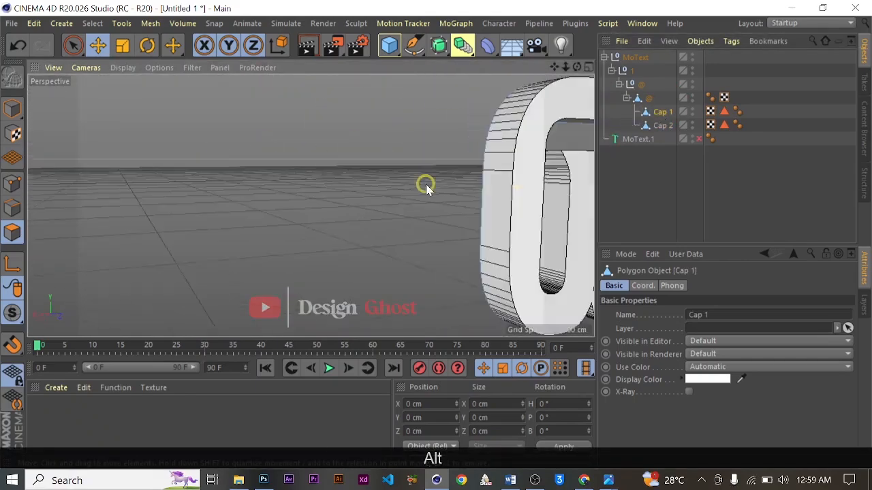
click(662, 127)
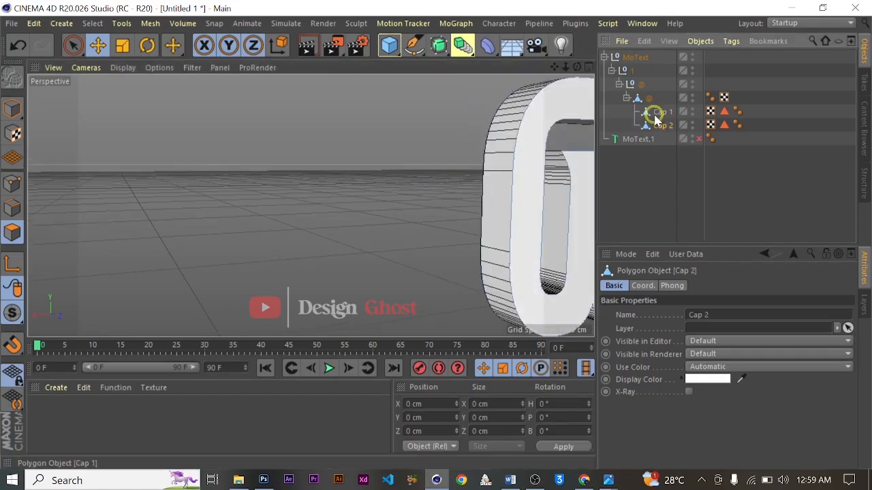
alt+drag(579, 218, 510, 117)
drag(435, 234, 492, 256)
click(660, 113)
scroll(239, 179, up, 3)
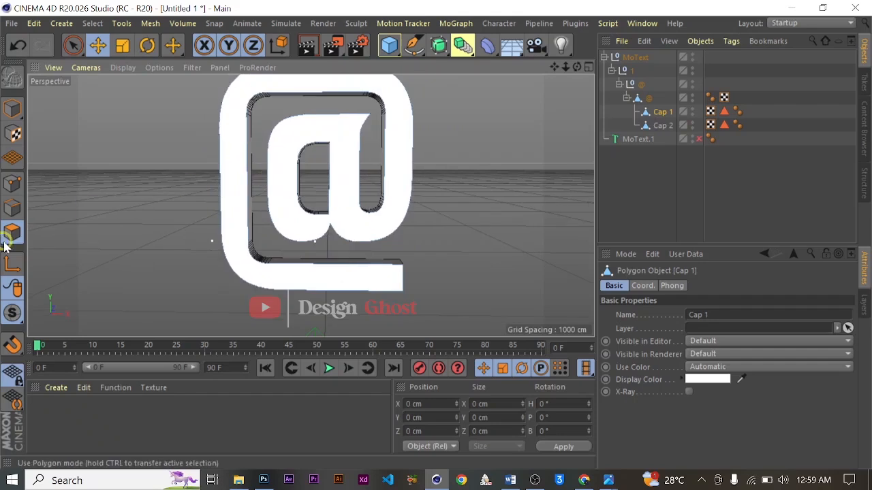
- Select the front face polygon of Cap 1
click(347, 171)
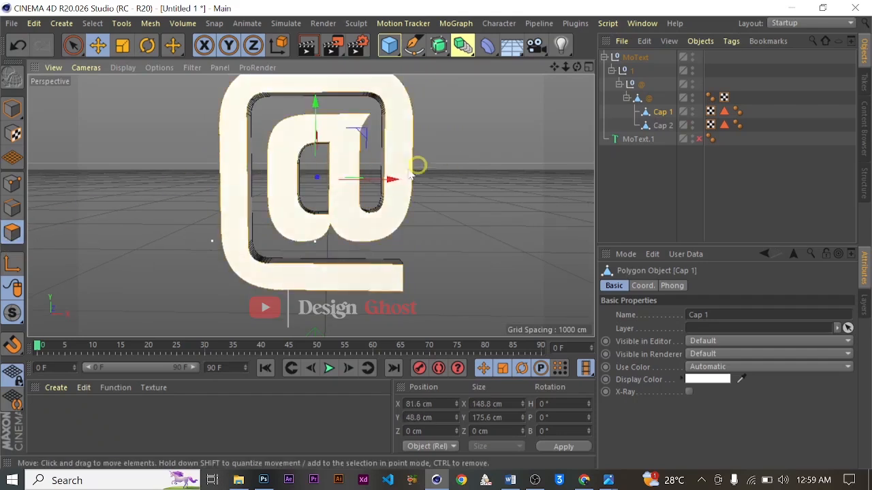
scroll(409, 170, up, 2)
scroll(399, 173, down, 3)
drag(558, 68, 413, 202)
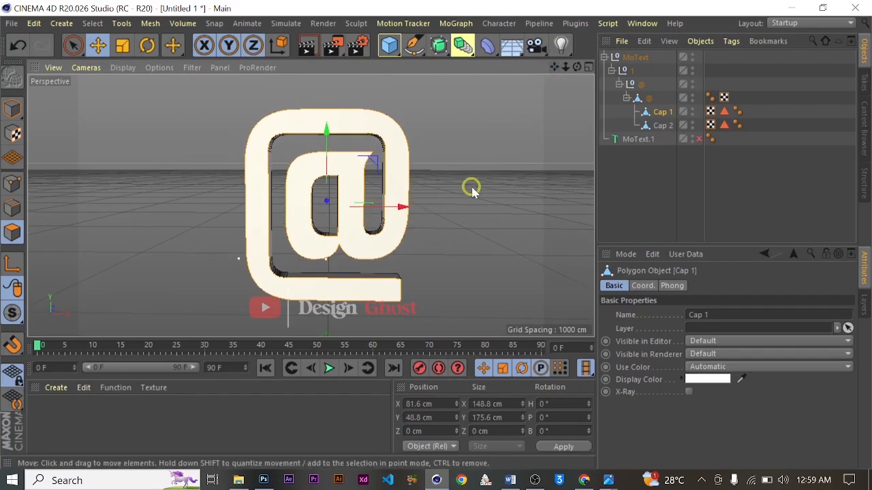
- Start Extrude Inner on the Cap 1 face with Maximum Angle 0°, Offset 2 cm and Preserve Groups off
right_click(447, 148)
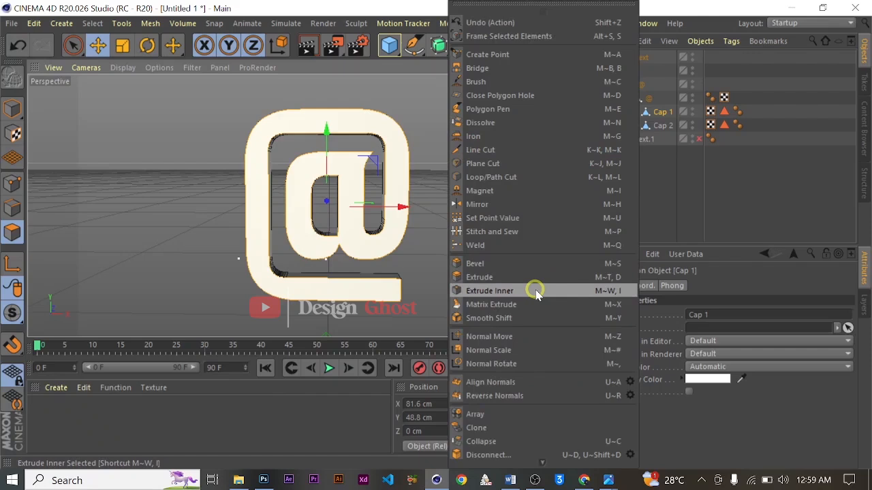
click(536, 291)
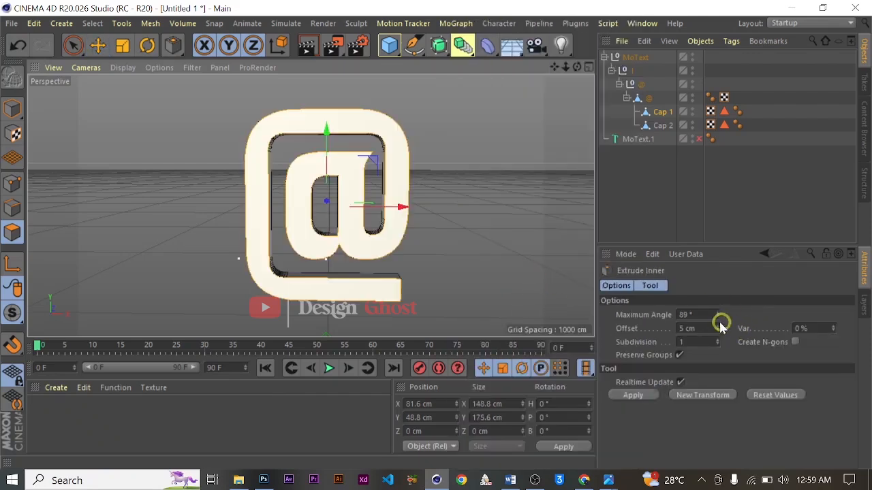
double_click(691, 314)
text(0)
double_click(703, 328)
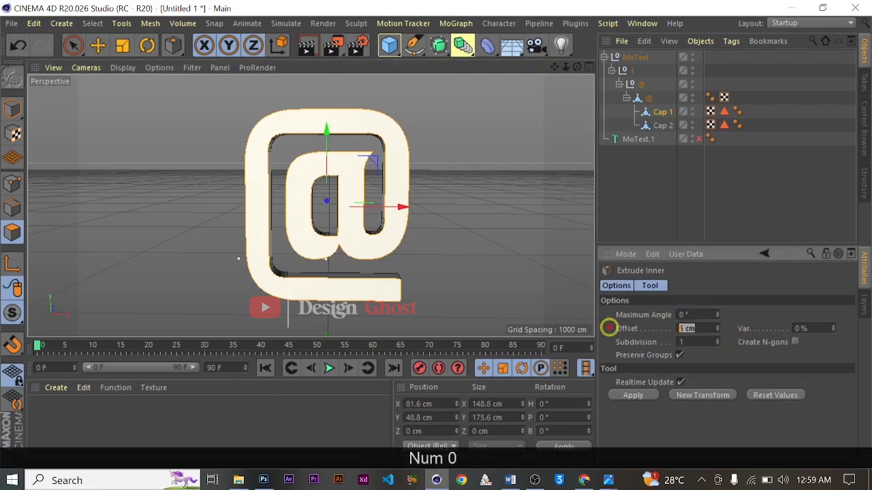
text(2)
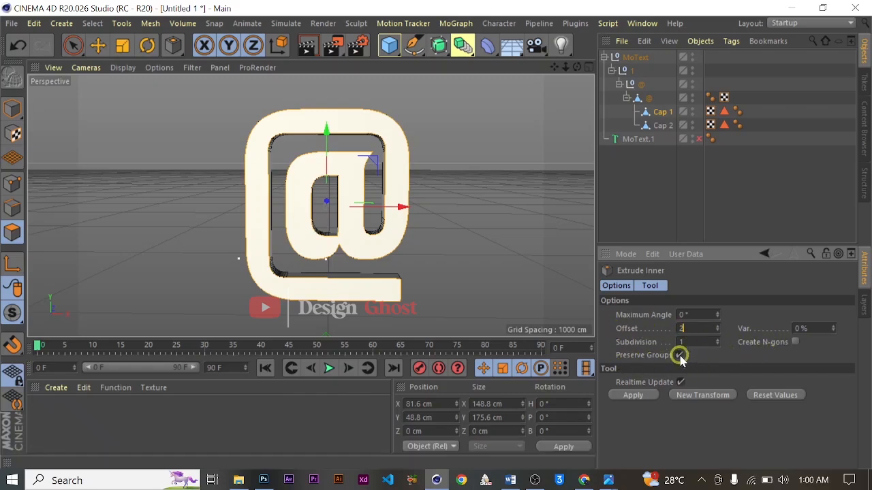
- Raise the Extrude Inner offset to 5 cm to inset the Cap 1 face
scroll(335, 140, up, 8)
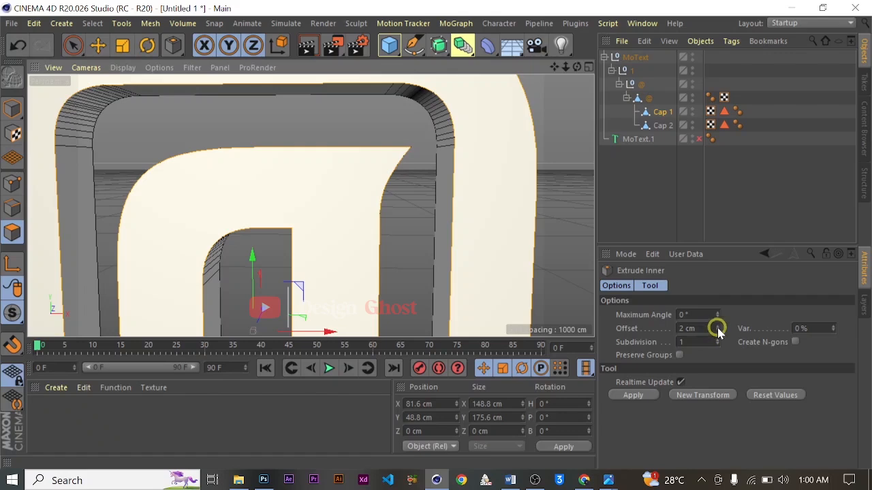
click(717, 326)
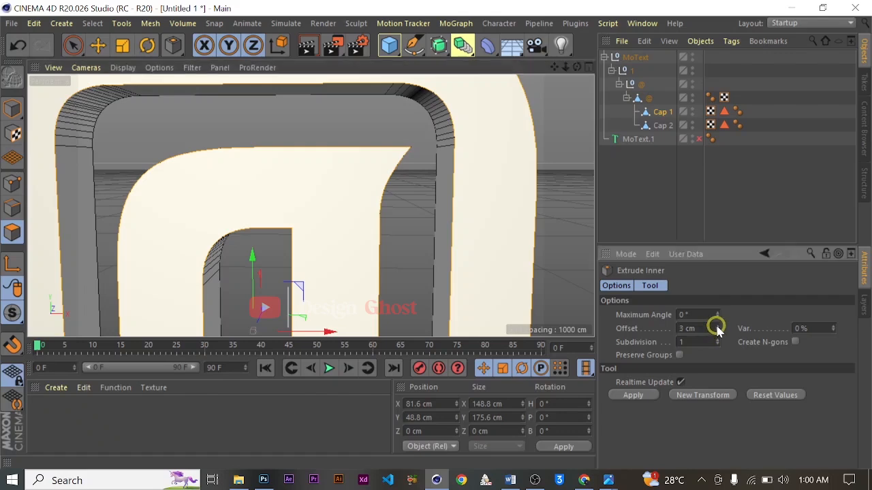
scroll(440, 229, down, 2)
drag(518, 201, 435, 233)
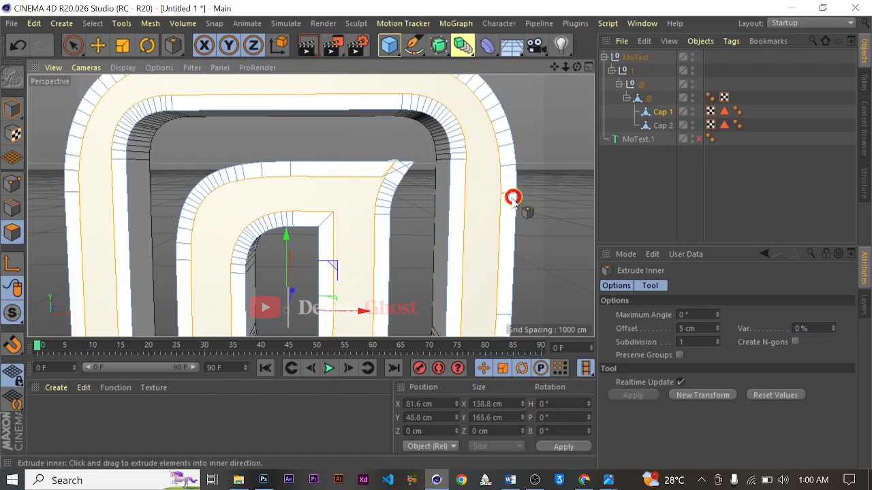
- Examine the inset border around the front face of the @ symbol
scroll(504, 207, down, 10)
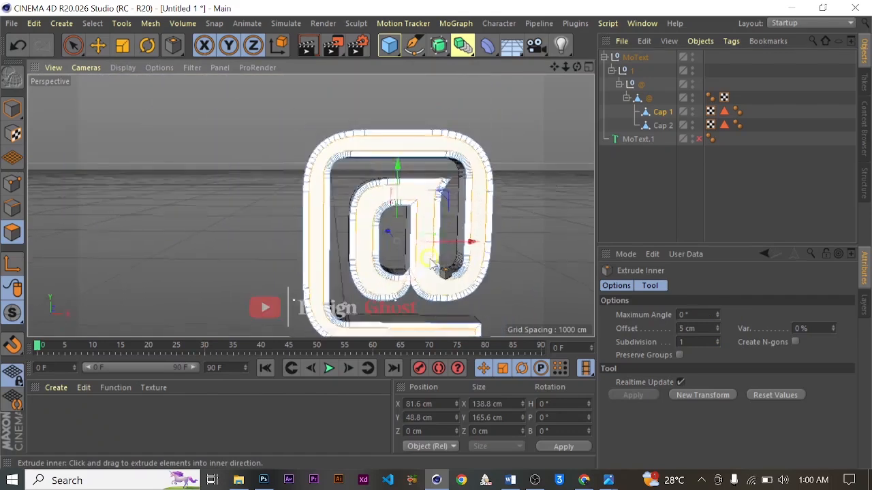
scroll(436, 255, up, 4)
scroll(439, 253, down, 4)
scroll(357, 231, up, 3)
scroll(443, 229, down, 5)
scroll(480, 212, up, 2)
scroll(482, 211, down, 3)
scroll(470, 211, up, 4)
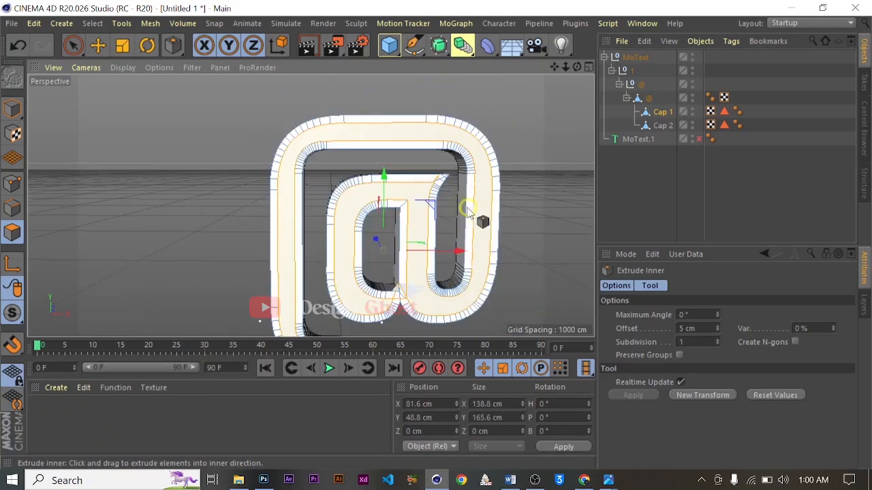
- With the Move tool, extrude the inset face backward into the symbol to about 13.3 cm on Z
click(99, 46)
scroll(521, 238, down, 3)
scroll(521, 238, up, 4)
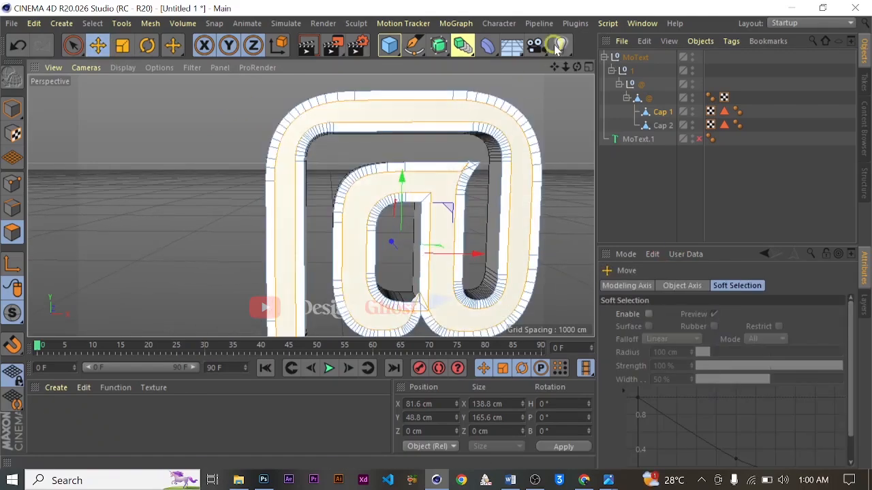
alt+middle_drag(470, 248, 432, 234)
scroll(467, 220, up, 5)
scroll(472, 222, down, 6)
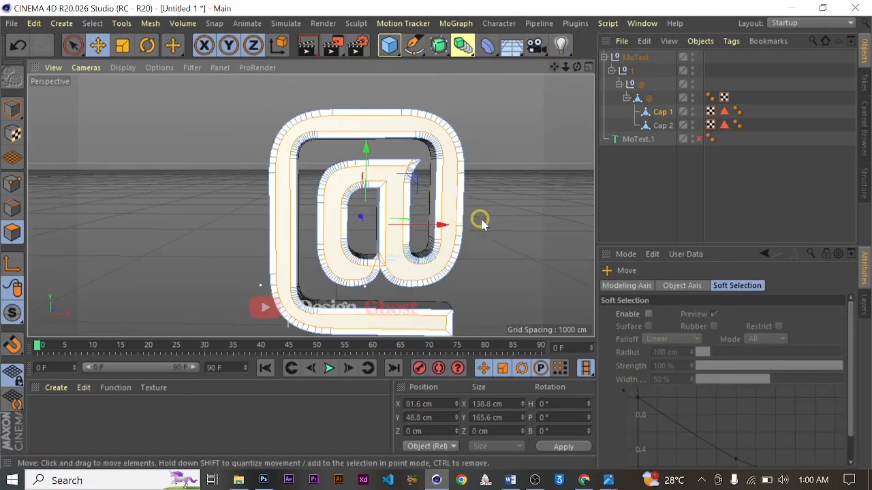
alt+drag(505, 214, 409, 234)
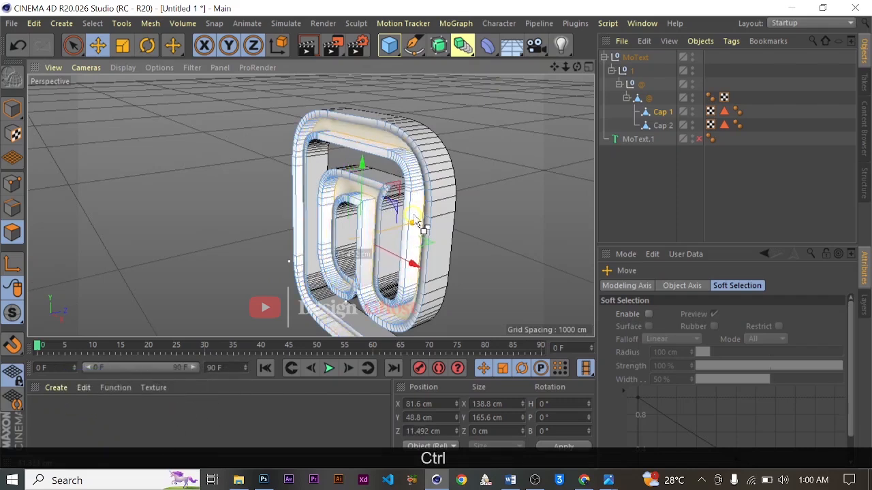
alt+drag(354, 200, 408, 179)
- Extrude the recessed Cap 1 face forward out of the symbol to about -10.4 cm on Z
scroll(409, 176, up, 3)
scroll(410, 175, down, 7)
drag(555, 68, 436, 234)
alt+drag(495, 186, 418, 181)
scroll(397, 181, up, 5)
scroll(340, 194, down, 3)
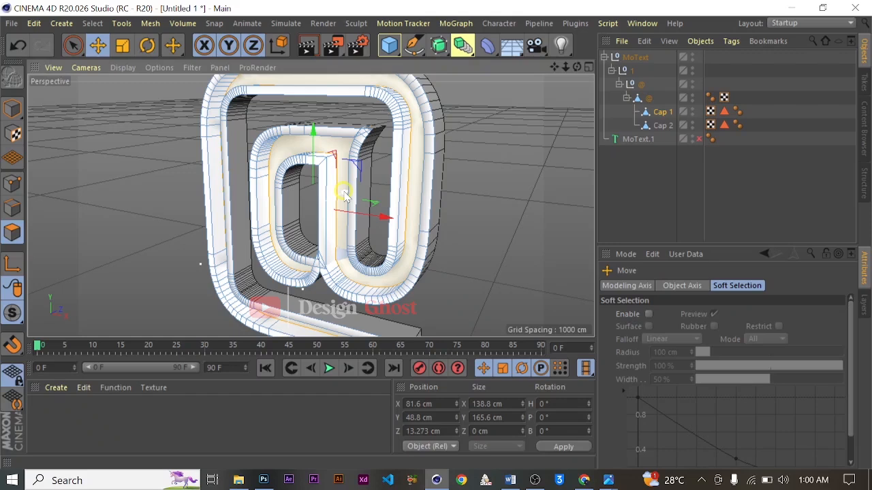
key(ctrl)
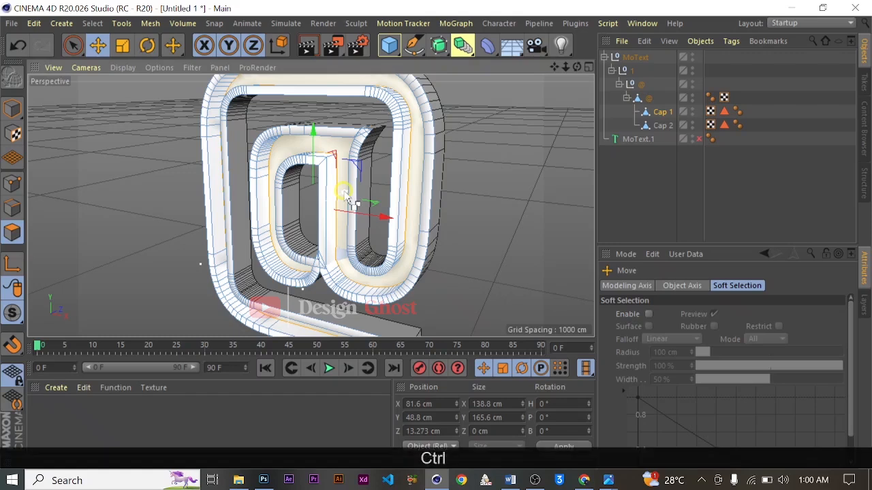
ctrl+drag(344, 198, 327, 204)
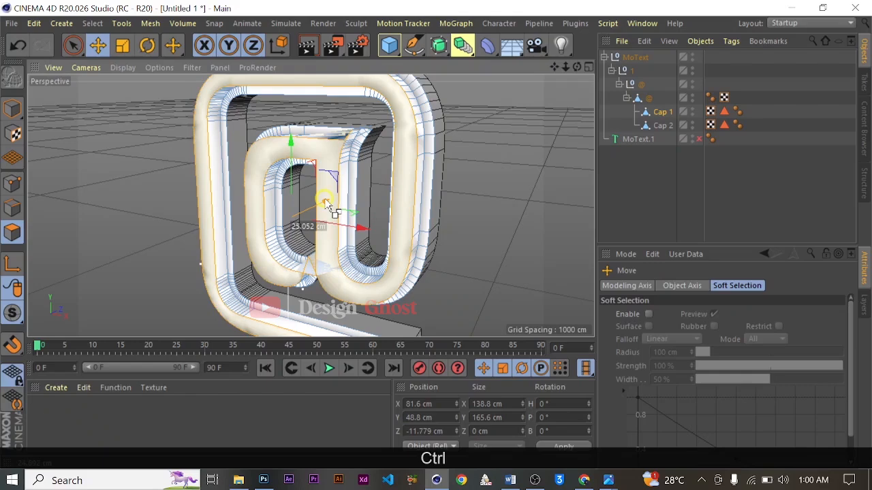
scroll(344, 196, up, 3)
mouse_move(314, 209)
alt+mouse_down()
mouse_move(429, 216)
mouse_move(550, 249)
mouse_move(360, 218)
mouse_move(452, 253)
mouse_move(215, 221)
mouse_move(239, 210)
mouse_move(408, 255)
mouse_move(300, 202)
mouse_move(310, 194)
alt+mouse_up()
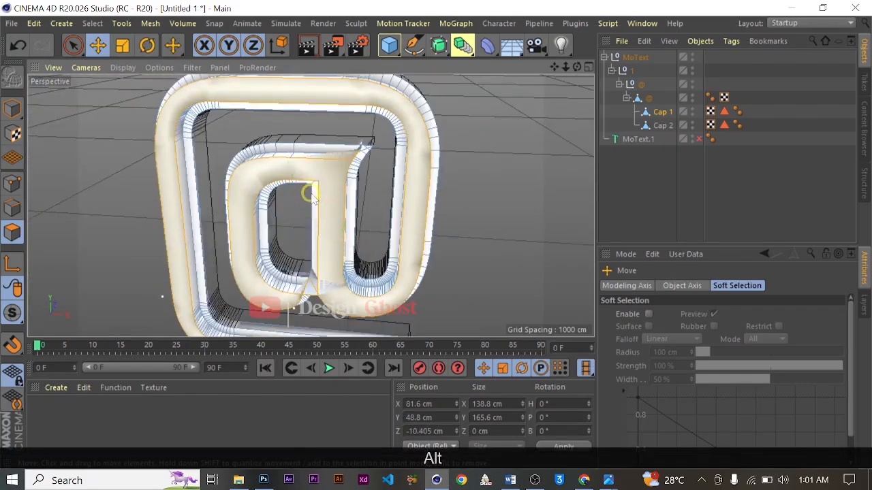
- Deselect all objects and set the perspective view's display mode to Gouraud Shading
alt+scroll(311, 194, down, 3)
alt+drag(399, 235, 461, 189)
click(658, 179)
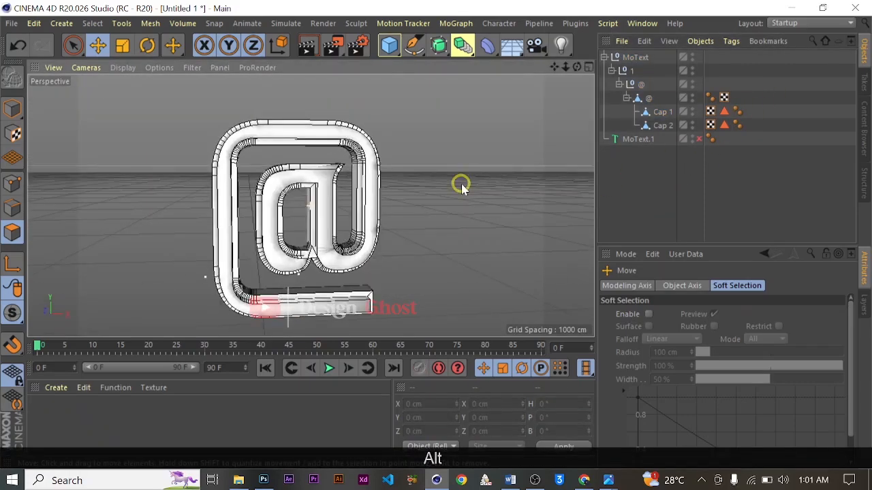
click(129, 70)
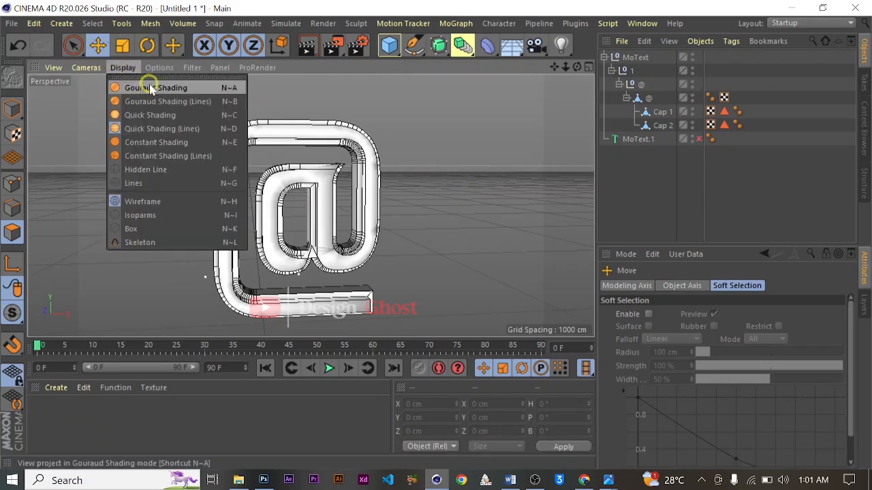
click(144, 84)
alt+drag(354, 251, 515, 206)
alt+drag(412, 253, 405, 218)
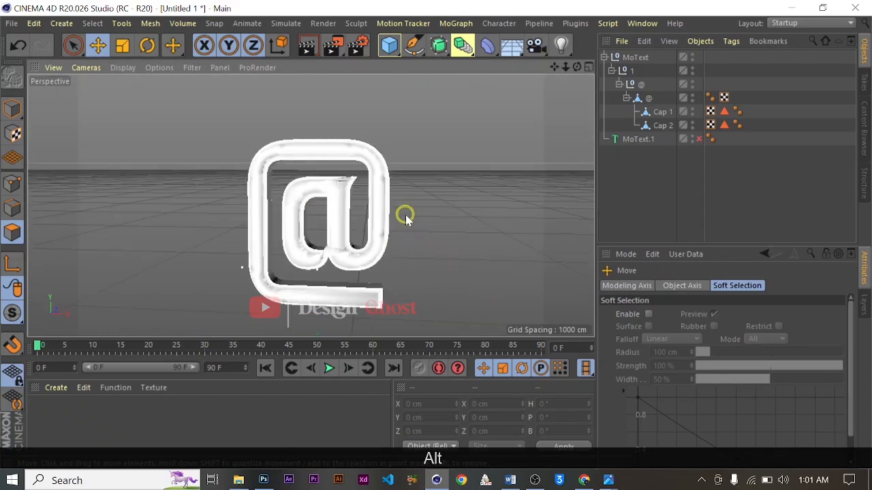
- Collapse the MoText hierarchy, add a Subdivision Surface, and make MoText its child
click(617, 83)
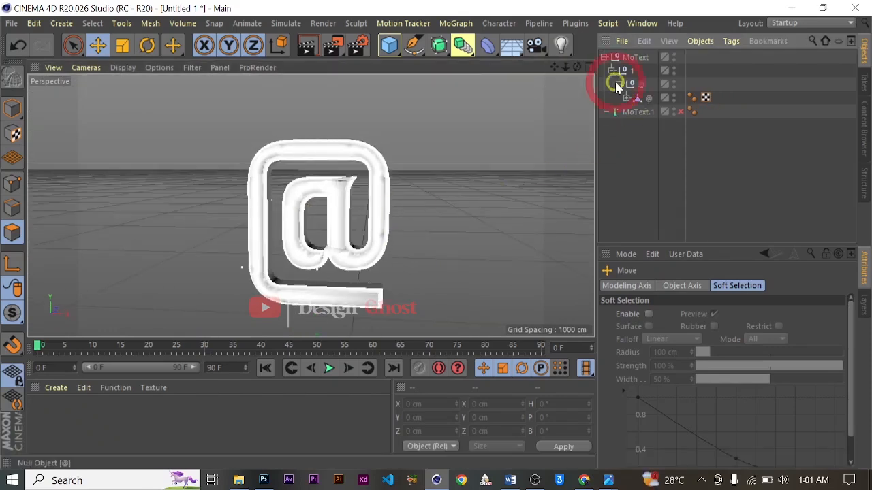
click(602, 59)
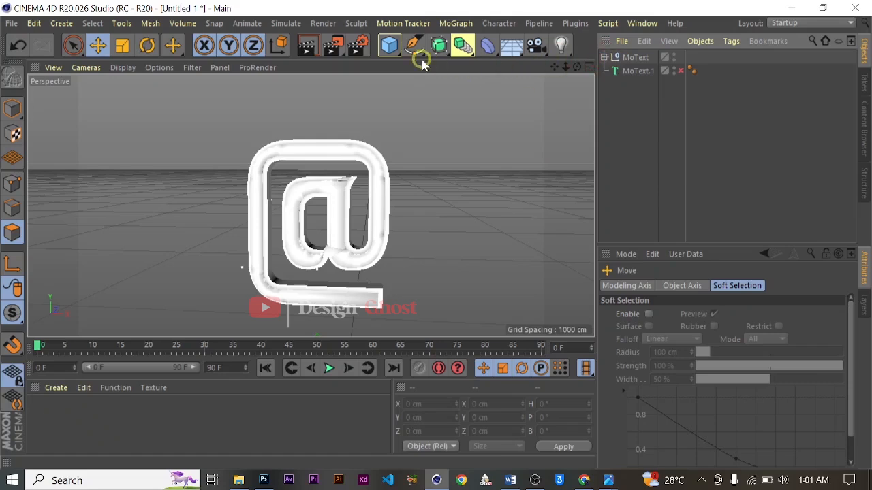
click(447, 54)
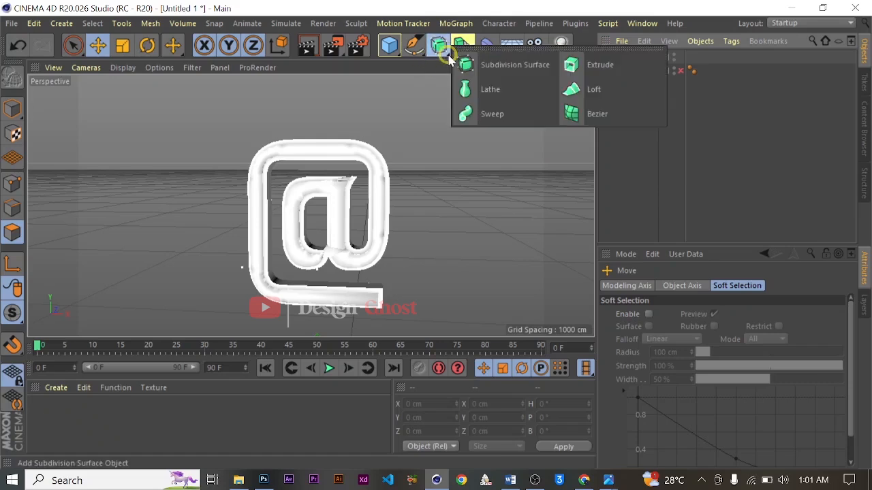
click(537, 65)
click(633, 72)
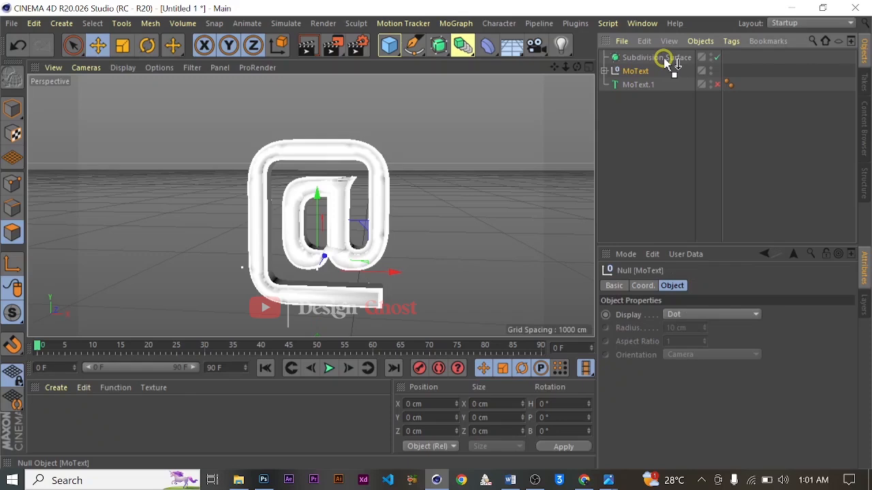
drag(668, 62, 662, 59)
- Check the smoothed @ symbol from several angles and expand MoText down to its nested @ polygon object
scroll(269, 243, up, 3)
mouse_move(479, 208)
alt+mouse_down()
mouse_move(325, 263)
mouse_move(324, 228)
mouse_move(391, 194)
mouse_move(477, 197)
alt+mouse_up()
alt+right_drag(346, 199, 240, 214)
alt+drag(339, 222, 387, 188)
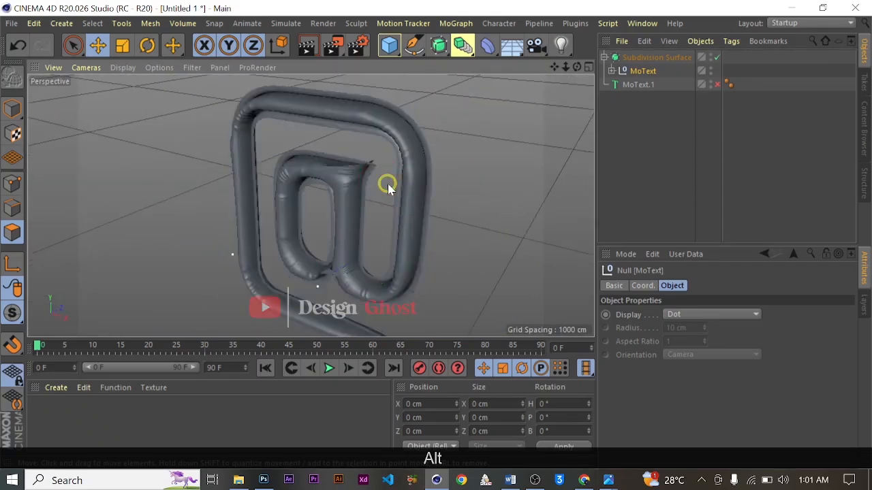
scroll(388, 189, up, 1)
click(612, 71)
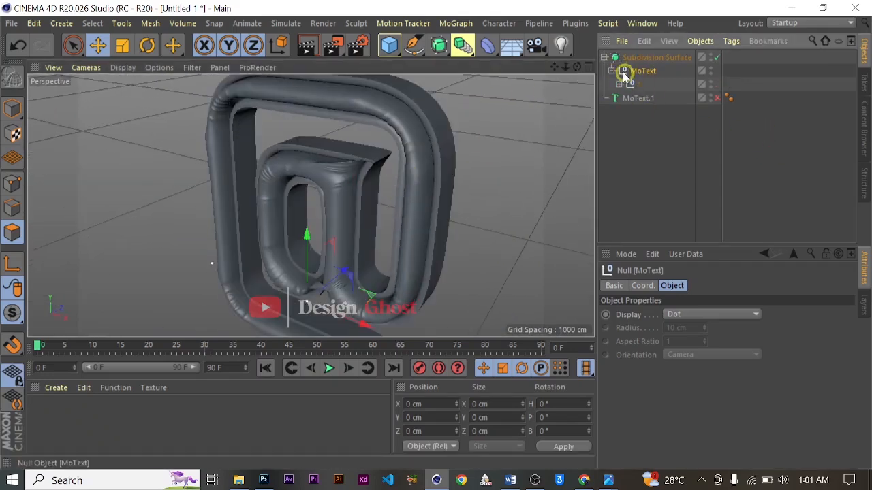
click(618, 84)
click(627, 98)
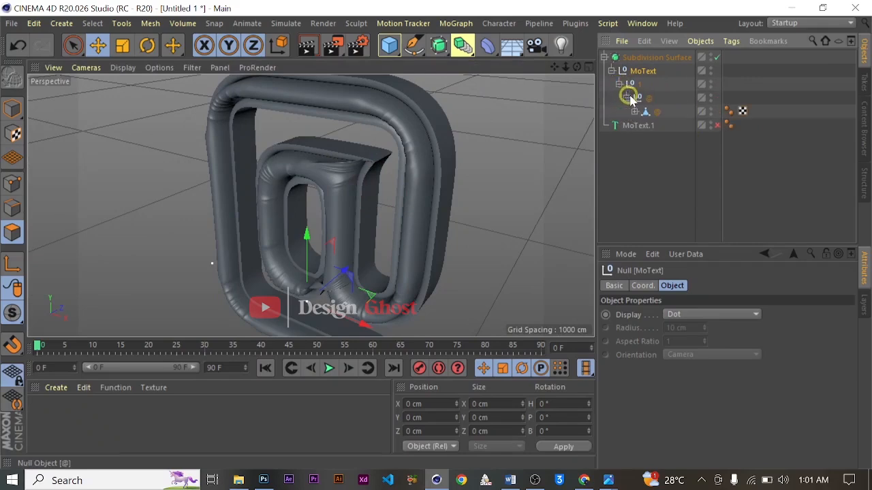
- Select Cap 1 under the @ polygon object and move its selected front face back along Z to about -3.8 cm
click(634, 111)
click(664, 125)
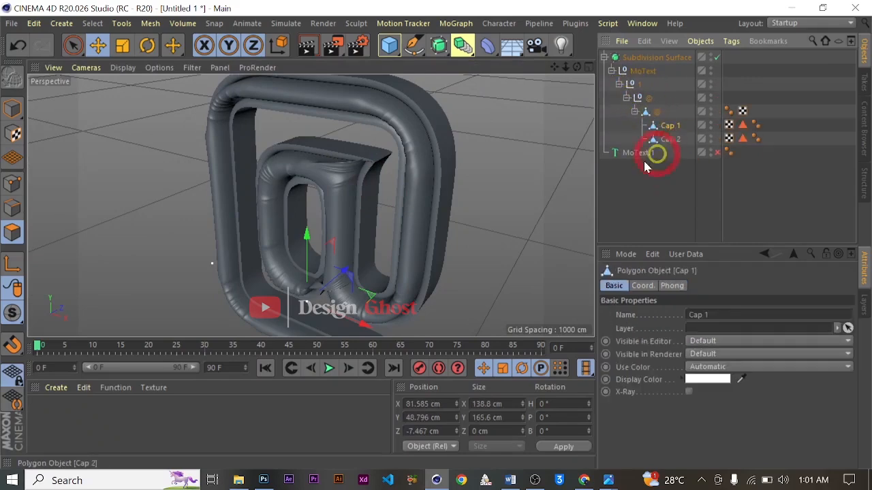
scroll(351, 228, up, 5)
alt+drag(463, 218, 414, 235)
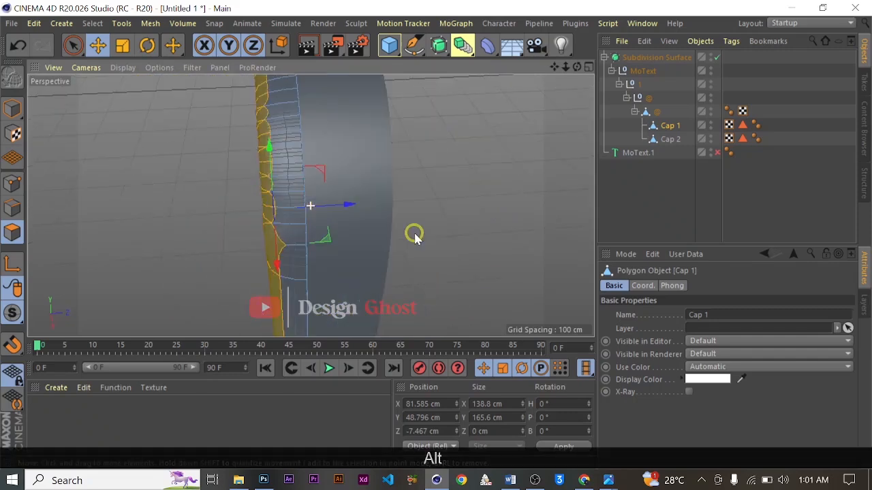
alt+drag(306, 198, 336, 193)
alt+drag(291, 225, 370, 182)
scroll(382, 252, up, 2)
drag(555, 68, 584, 23)
scroll(405, 263, up, 2)
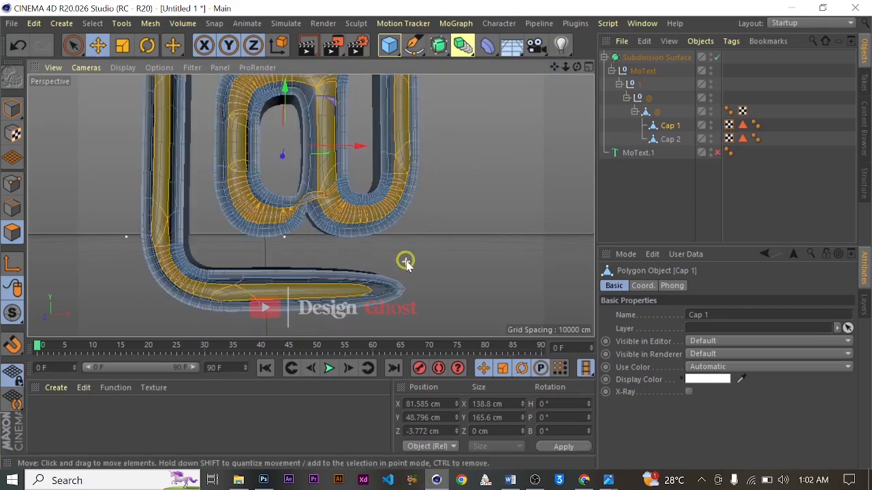
scroll(406, 263, down, 2)
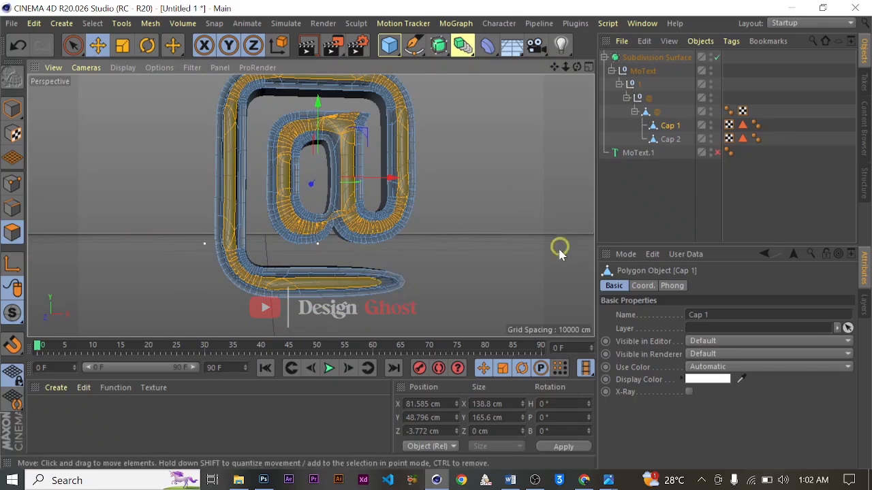
- Toggle the Subdivision Surface to compare the shapes, leave it off, and switch to Edge mode for the symbol's tail end
click(714, 58)
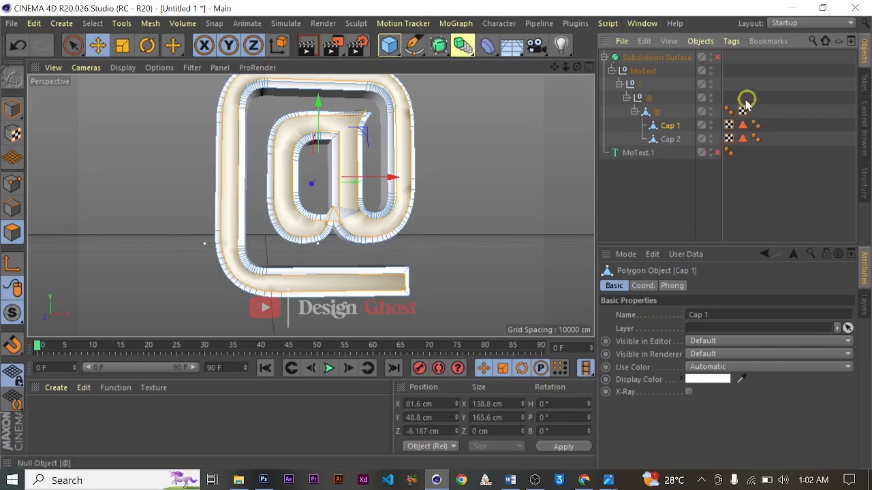
click(716, 59)
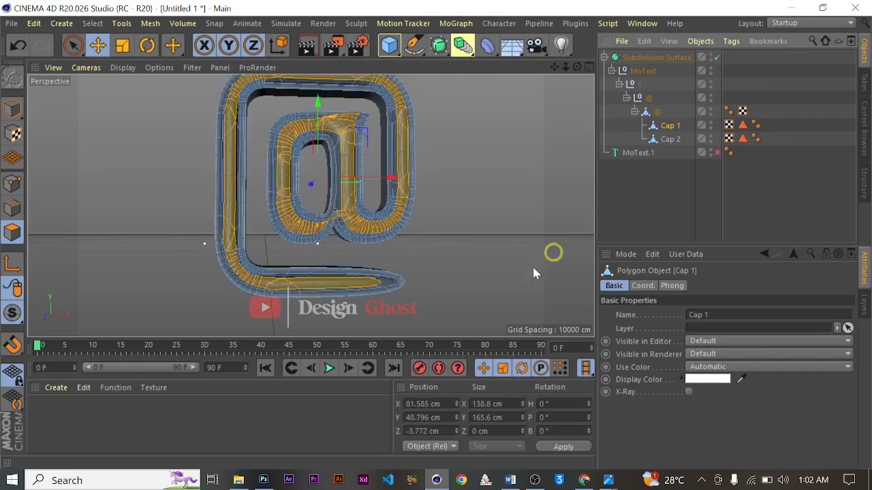
click(718, 58)
scroll(465, 259, up, 8)
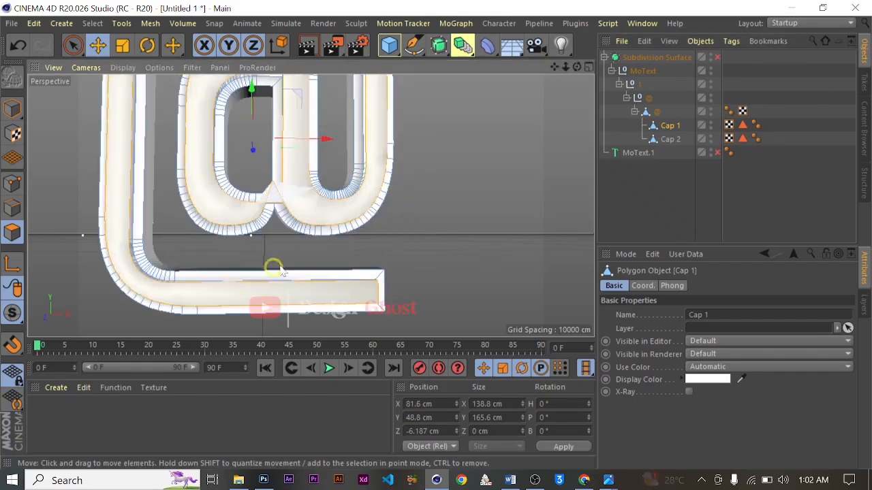
click(11, 208)
alt+drag(375, 249, 405, 207)
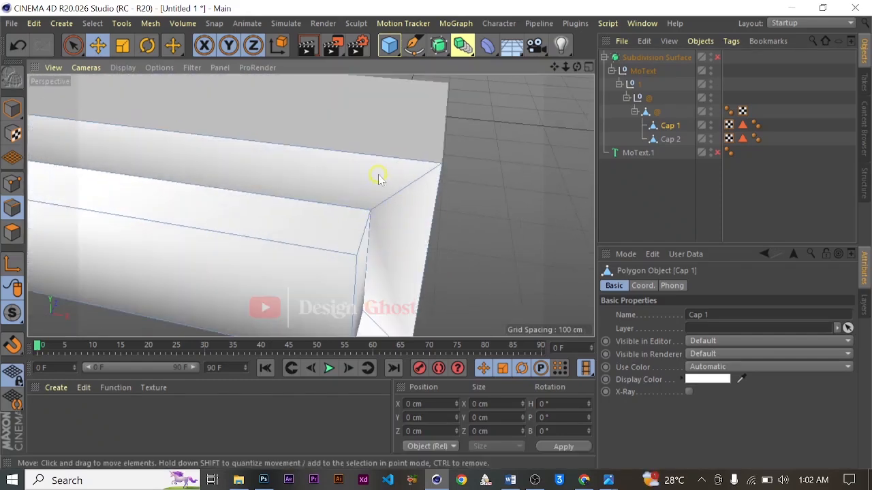
- Add Loop/Path cuts across Cap 1 close to the tail's end, at about 1.1% and 99.1% offset
right_click(378, 177)
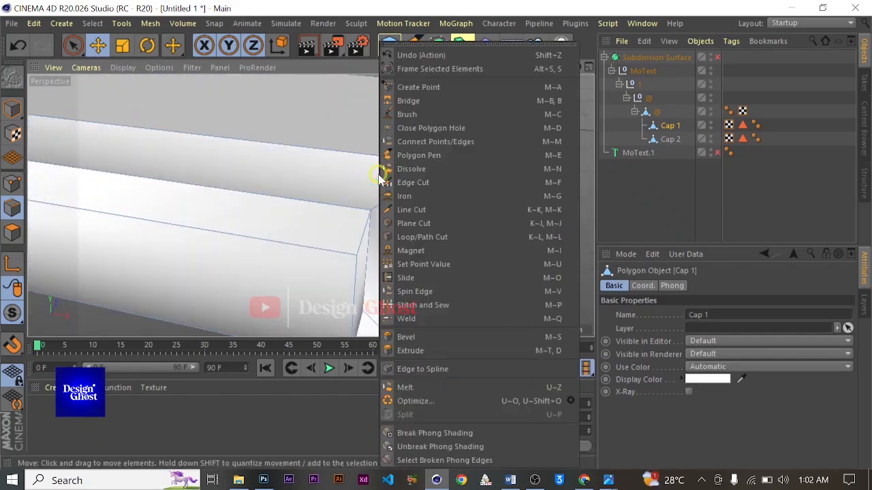
click(492, 243)
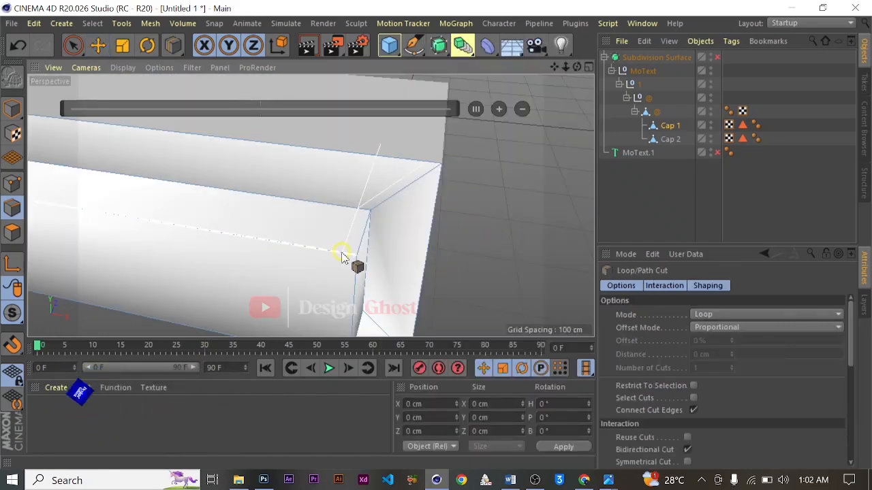
click(343, 255)
scroll(445, 203, down, 4)
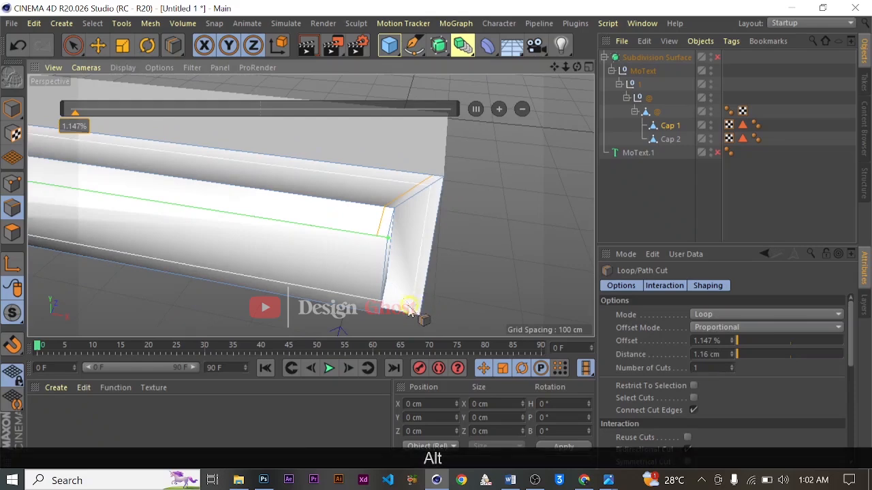
alt+drag(403, 307, 374, 273)
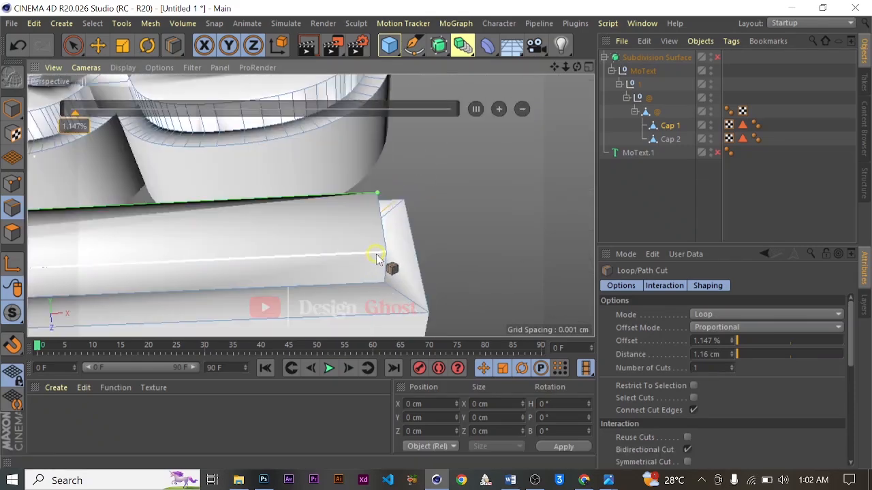
mouse_move(380, 257)
mouse_down()
mouse_move(421, 247)
mouse_move(392, 252)
mouse_up()
scroll(388, 241, down, 10)
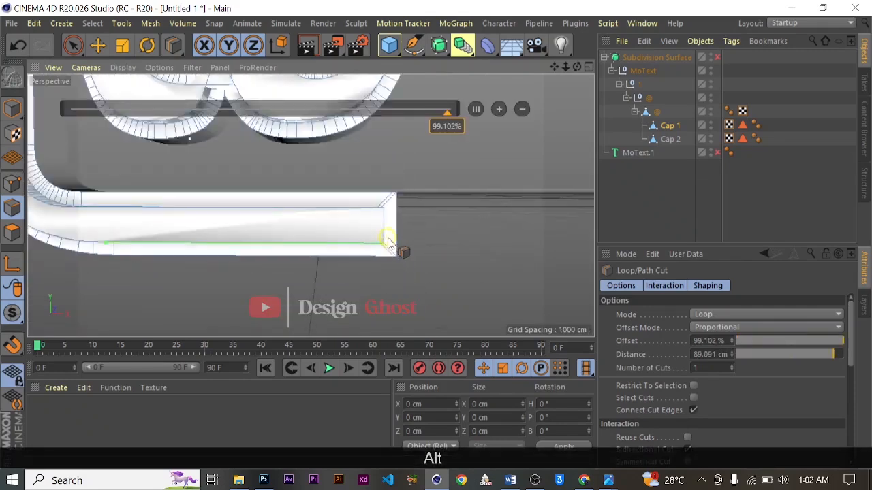
- Turn the Subdivision Surface back on and check the sharpened tail end from different views
click(717, 57)
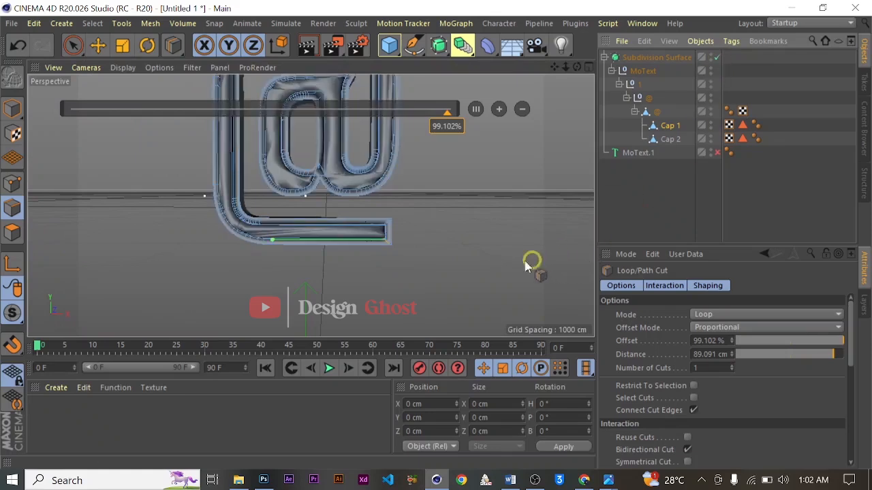
scroll(350, 227, up, 3)
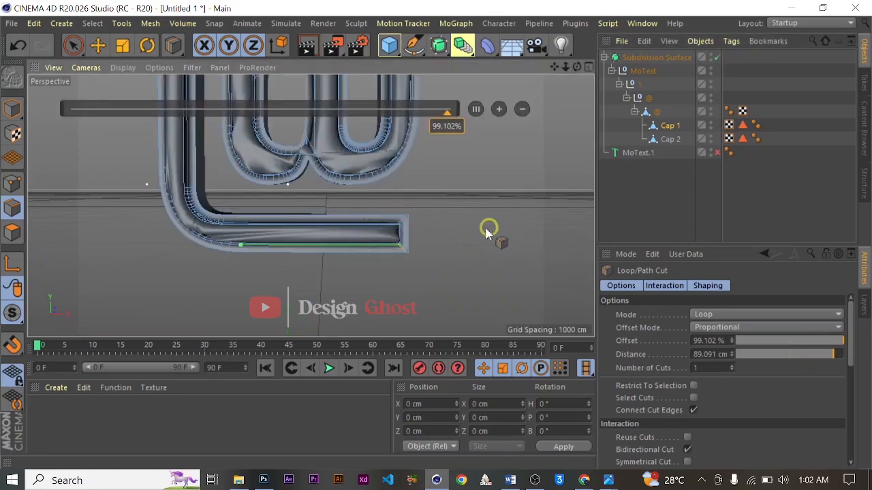
alt+drag(467, 233, 499, 211)
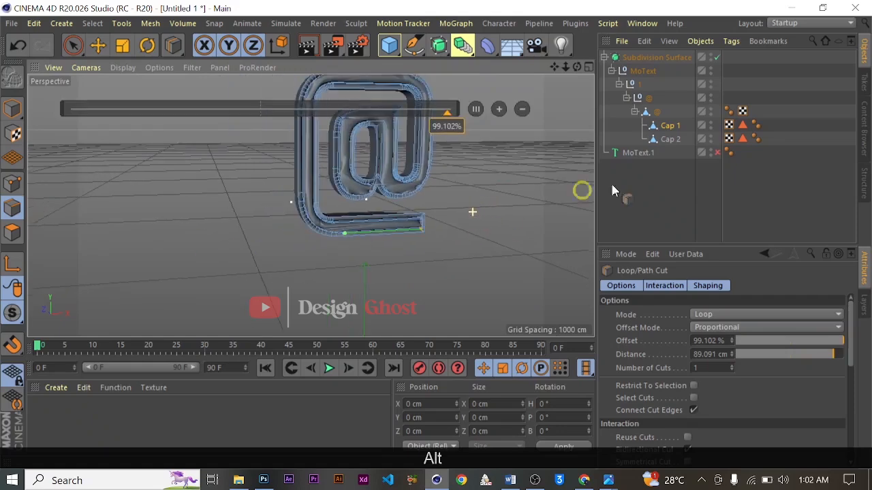
drag(555, 67, 428, 249)
- Collapse the Subdivision Surface hierarchy down to its top level
click(650, 58)
click(627, 99)
click(619, 85)
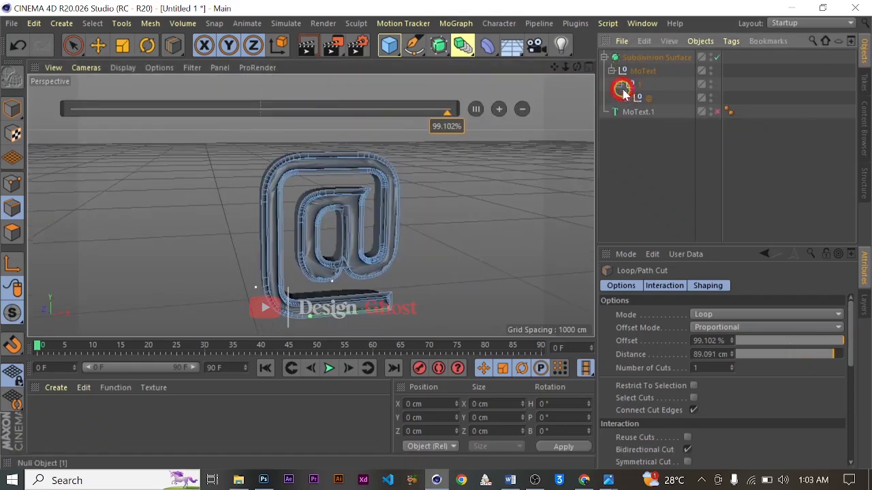
click(611, 71)
click(603, 57)
- Enable the MoText.1 object and check its fit around the smoothed symbol from several angles
click(630, 71)
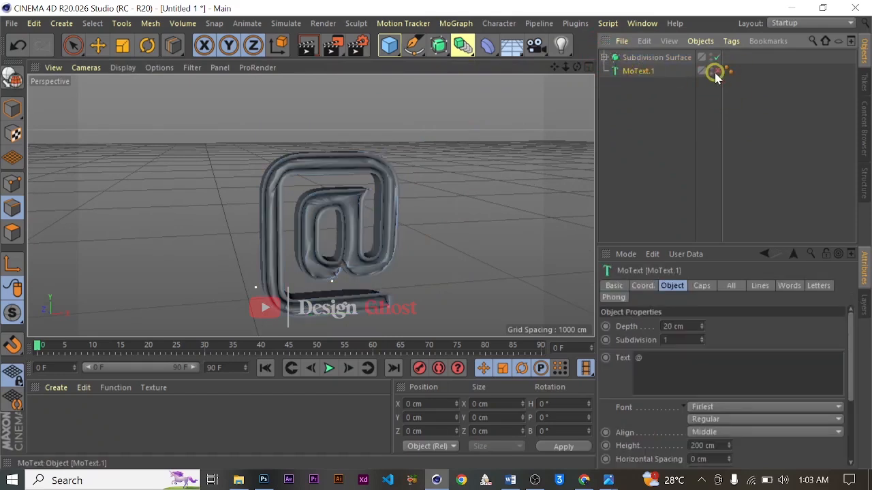
click(716, 71)
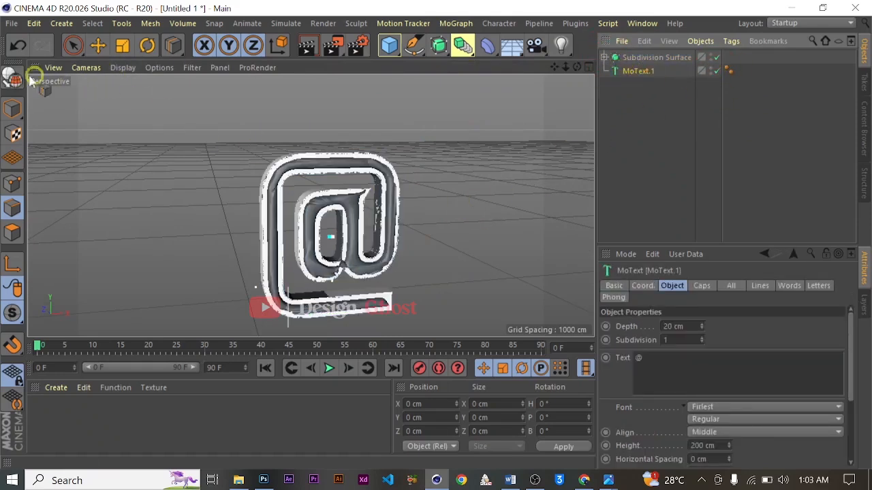
alt+drag(452, 201, 235, 213)
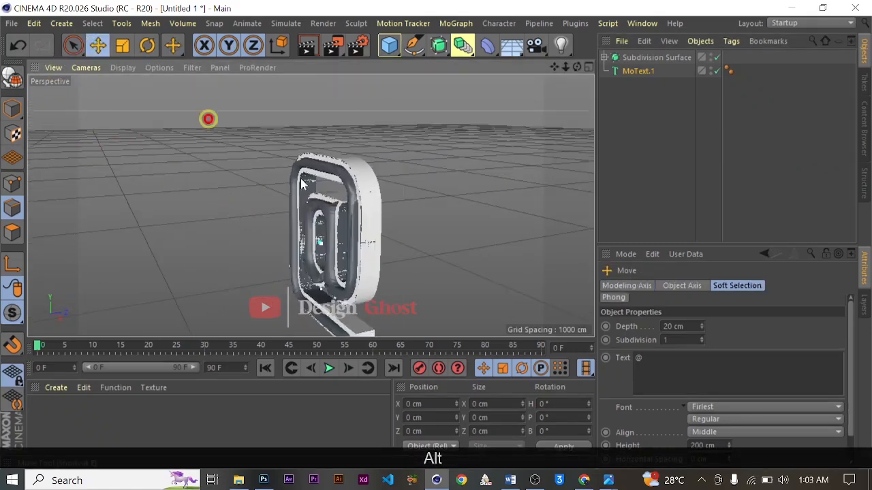
scroll(425, 248, up, 5)
drag(294, 311, 303, 311)
scroll(304, 308, down, 3)
alt+drag(288, 212, 318, 209)
alt+drag(318, 208, 389, 204)
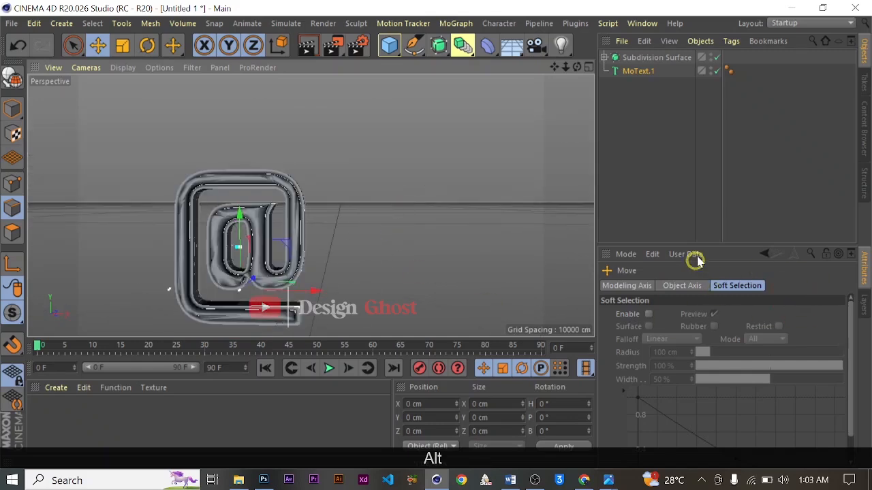
- Set MoText.1's start cap to Fillet Cap with 10 steps
click(636, 71)
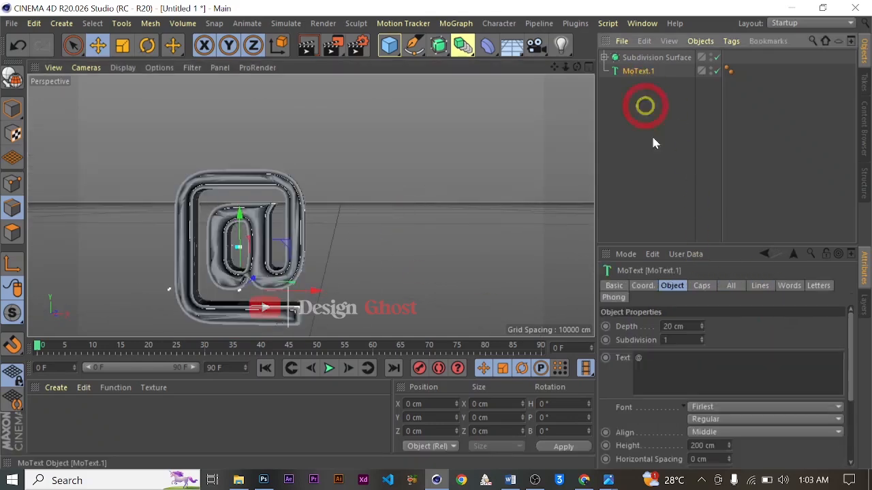
click(700, 286)
click(757, 328)
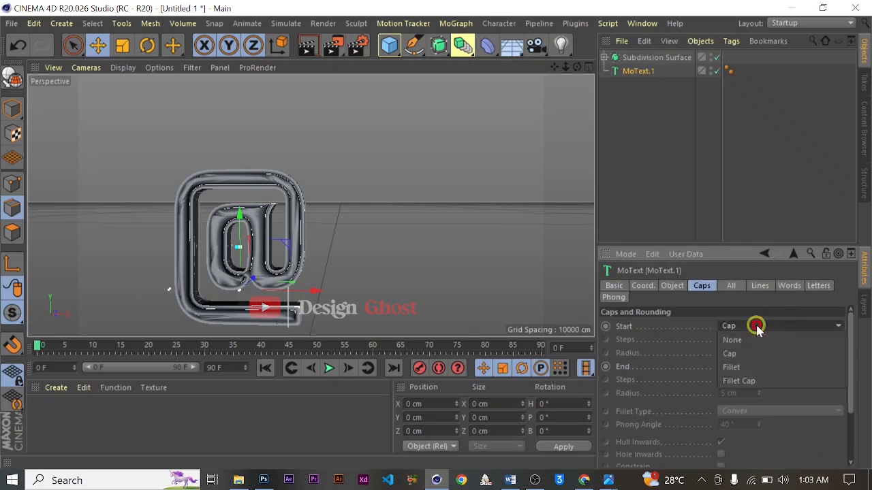
click(735, 381)
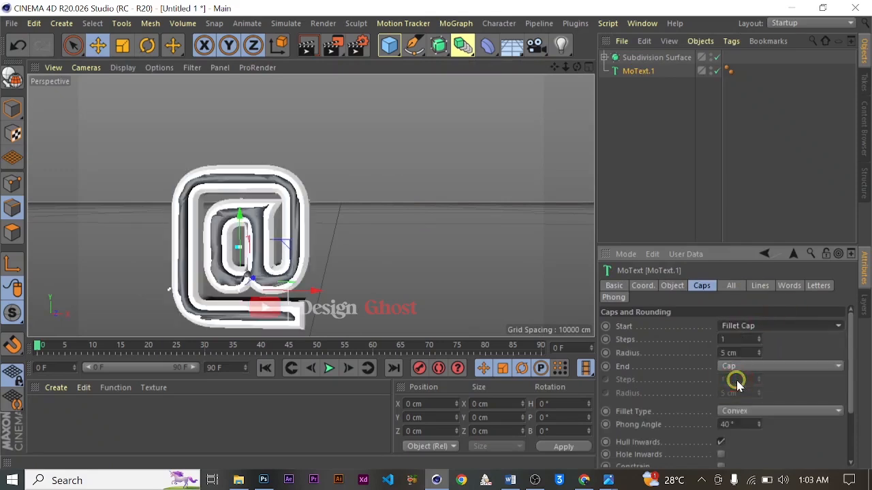
click(735, 340)
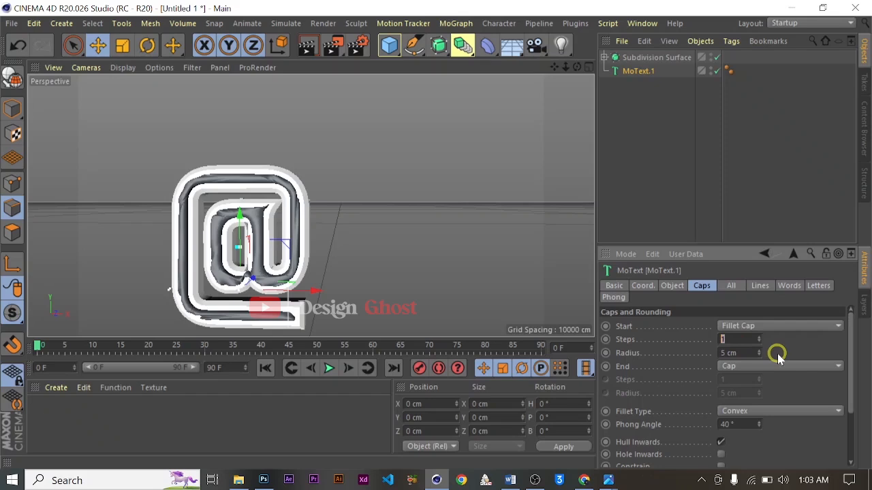
text(10)
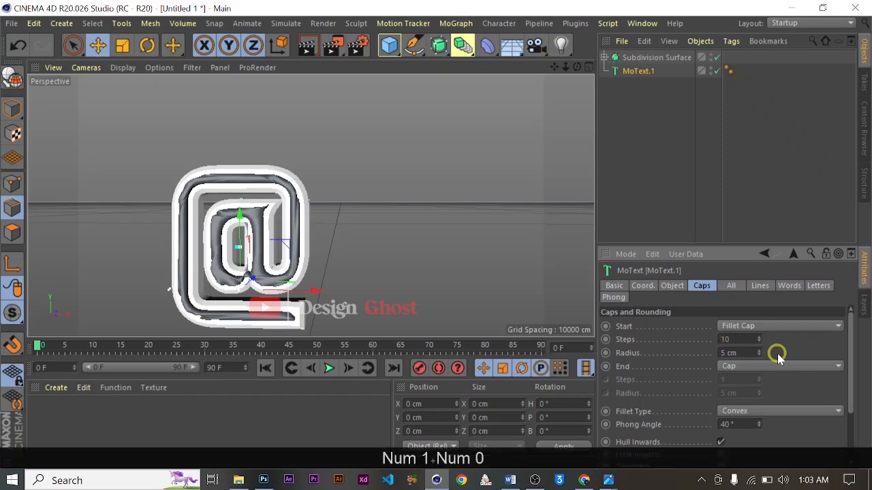
key(Return)
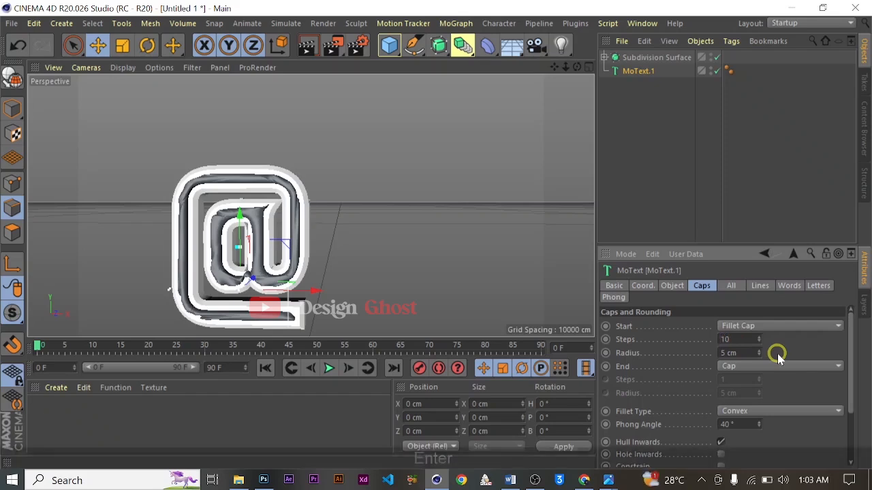
- Set the start fillet radius to 4 cm and check the rounded rim from the side
click(753, 354)
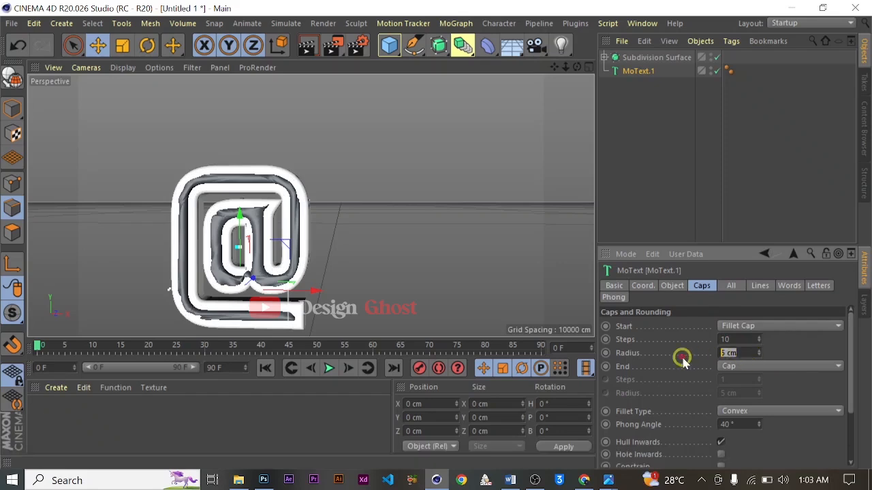
text(4)
key(Return)
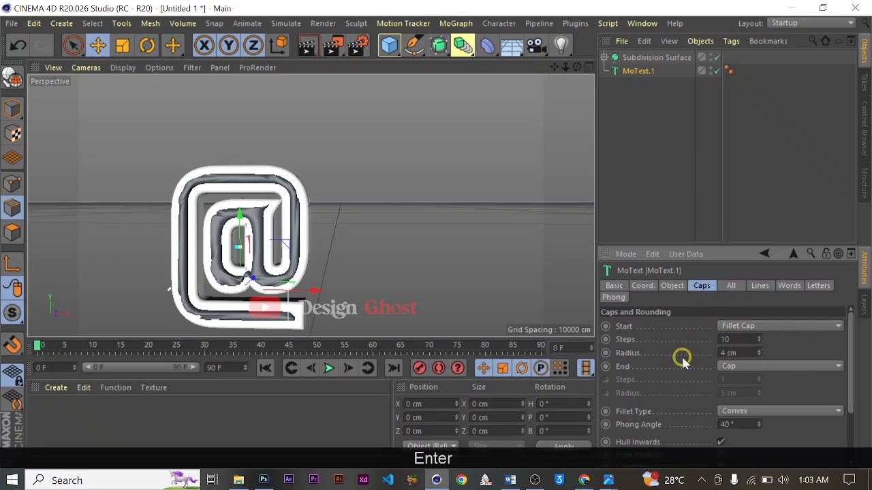
scroll(301, 293, up, 5)
alt+drag(448, 198, 374, 198)
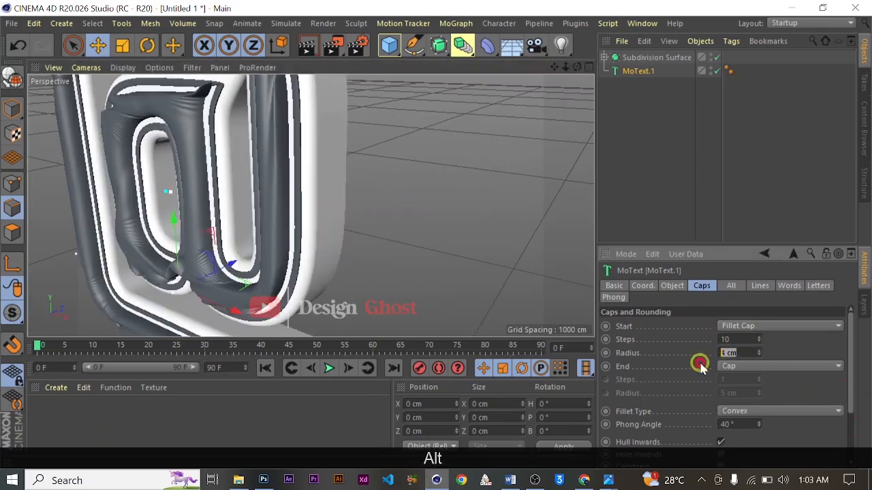
- Set MoText.1's start fillet radius to 3 cm
text(3)
key(Return)
alt+drag(383, 222, 423, 200)
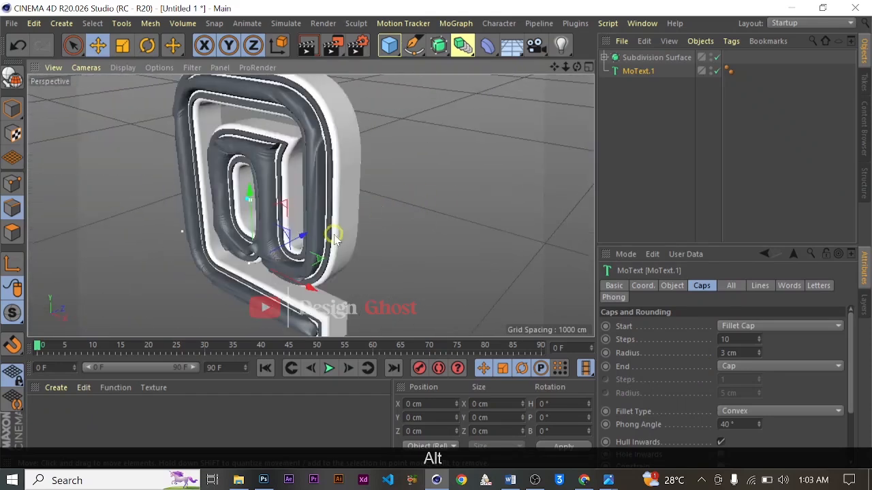
- Set MoText.1's end cap to Fillet Cap with 10 steps and a 3 cm radius
click(767, 370)
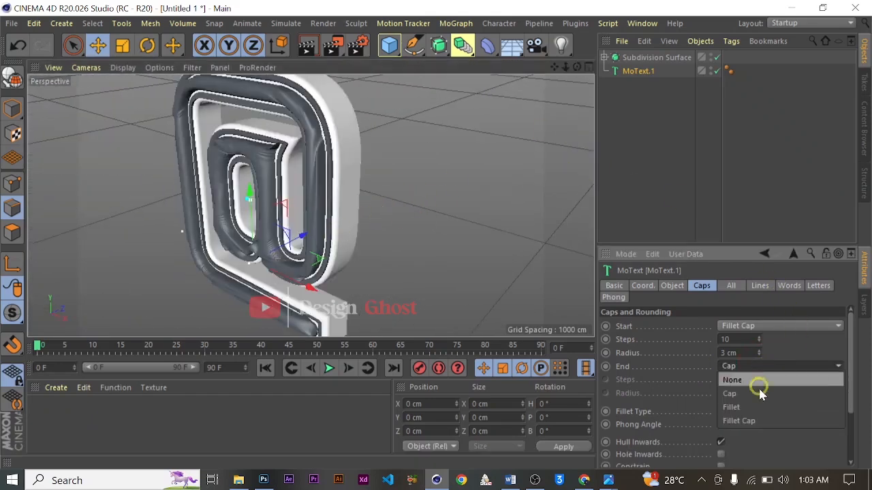
click(759, 416)
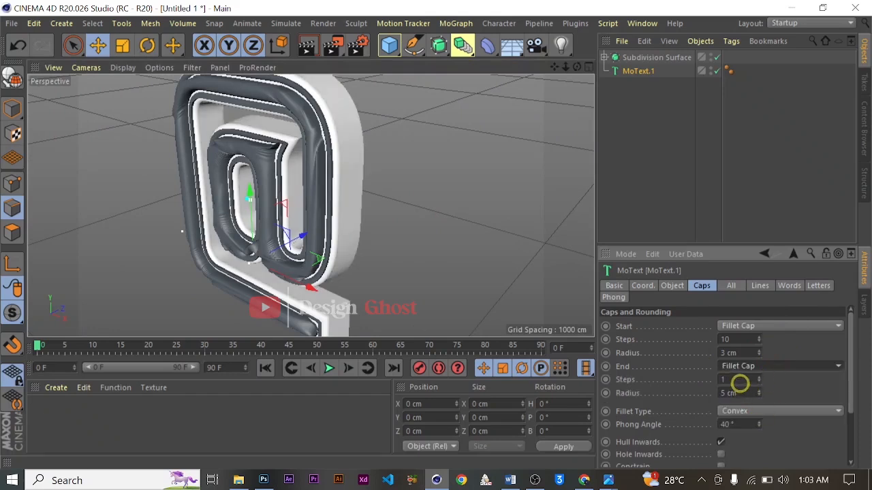
text(10)
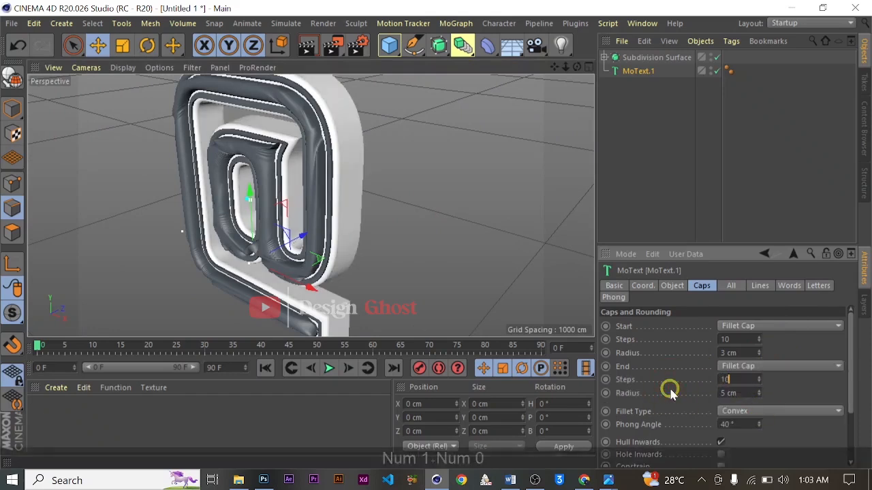
double_click(750, 393)
text(3)
key(Return)
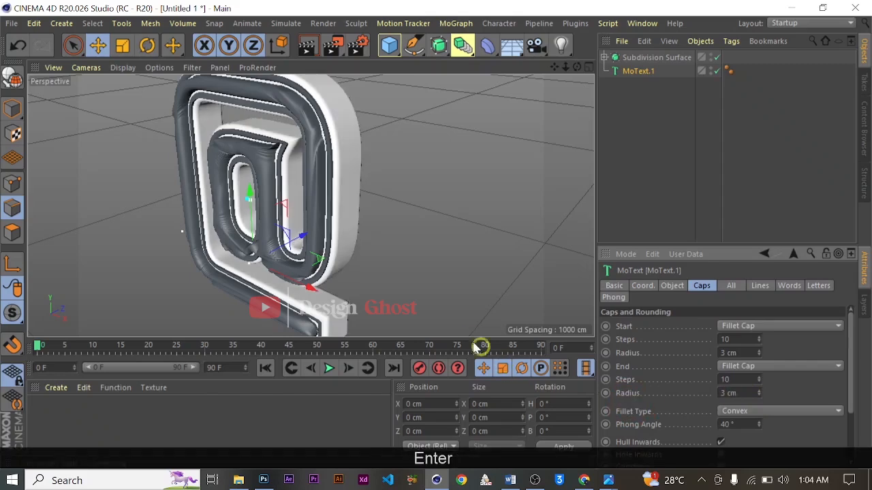
- Examine the @ model's rounded caps and the inlay inside the second body up close and from several angles
scroll(450, 263, down, 3)
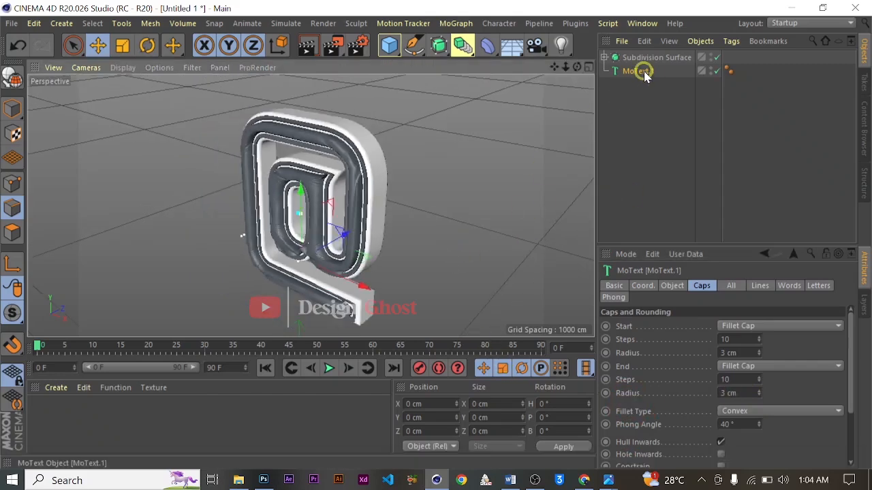
click(643, 74)
scroll(337, 242, up, 3)
drag(330, 241, 330, 241)
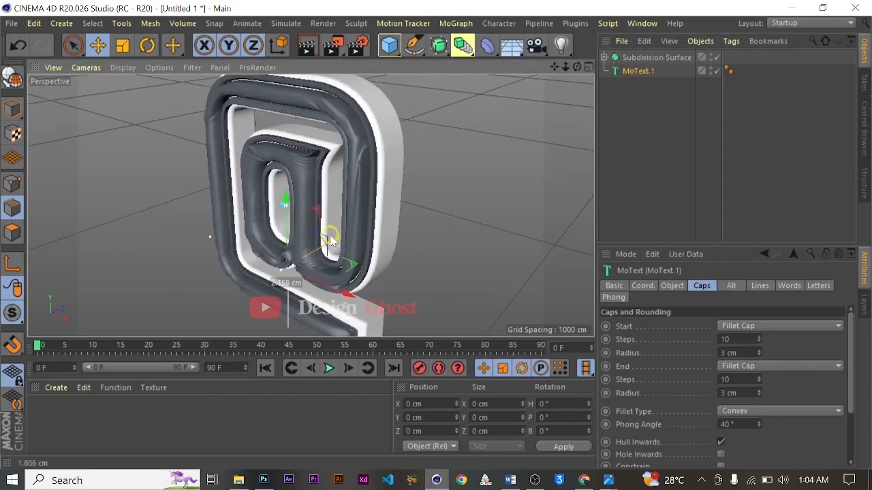
alt+drag(331, 205, 354, 195)
alt+drag(436, 187, 491, 141)
drag(554, 66, 490, 213)
scroll(320, 223, up, 3)
click(575, 66)
drag(557, 66, 392, 195)
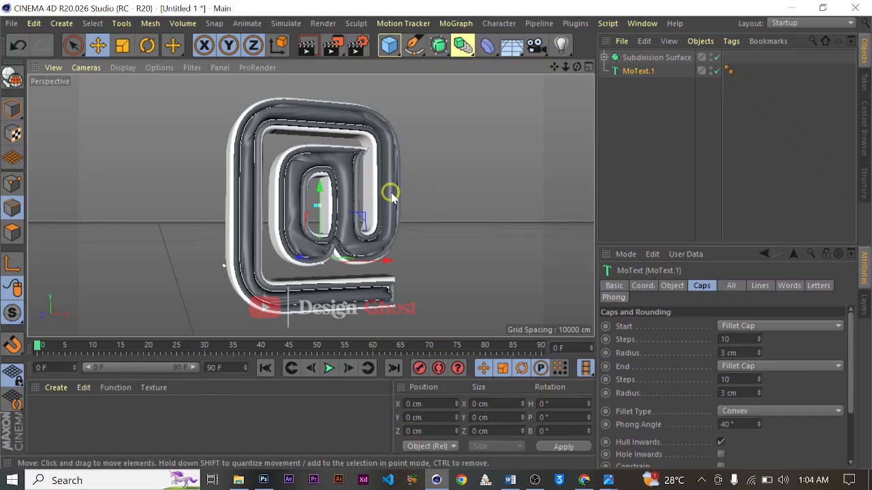
- Create a new material and set its color to a deep blue with H 236°, S 76% and V 64%
click(56, 388)
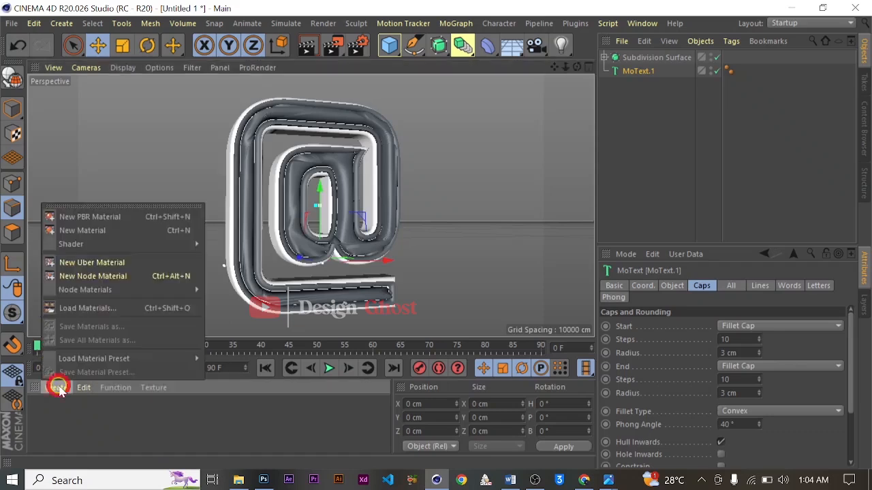
click(158, 231)
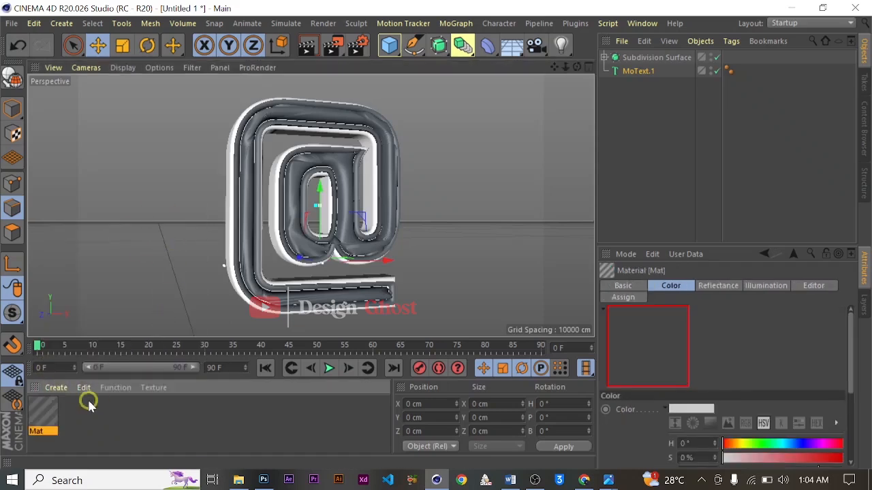
double_click(43, 413)
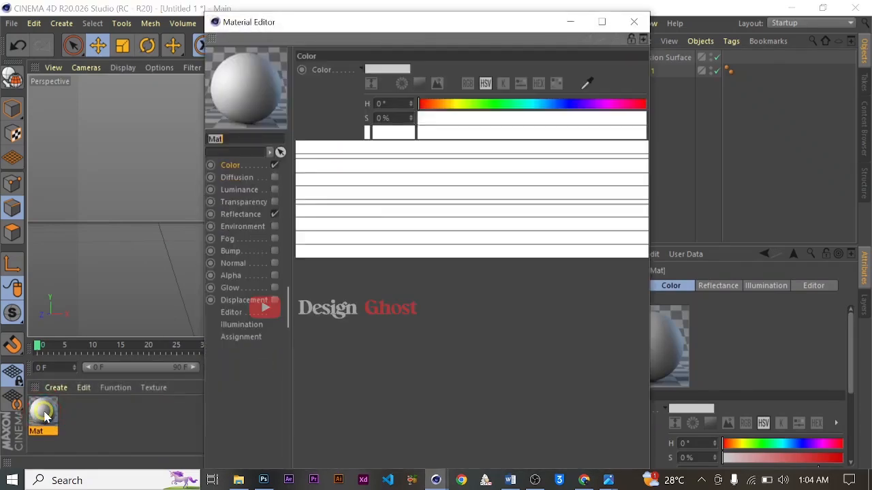
drag(388, 26, 502, 53)
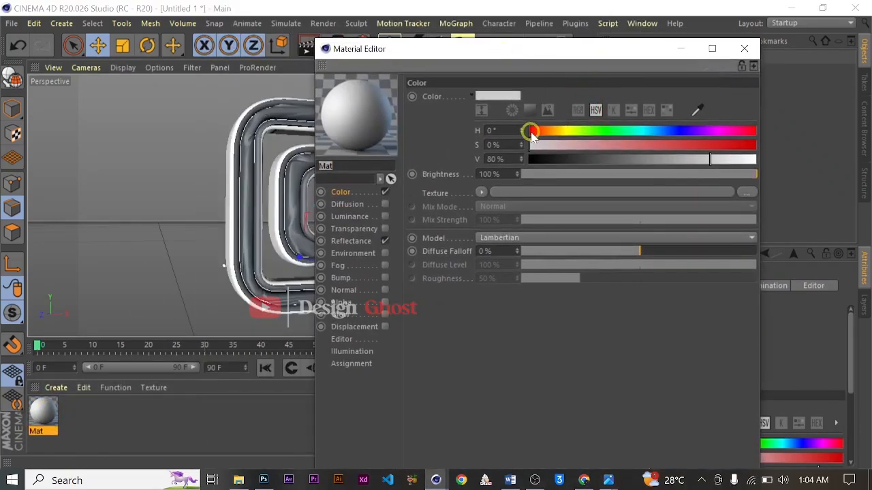
drag(638, 130, 677, 128)
drag(529, 144, 672, 159)
click(392, 179)
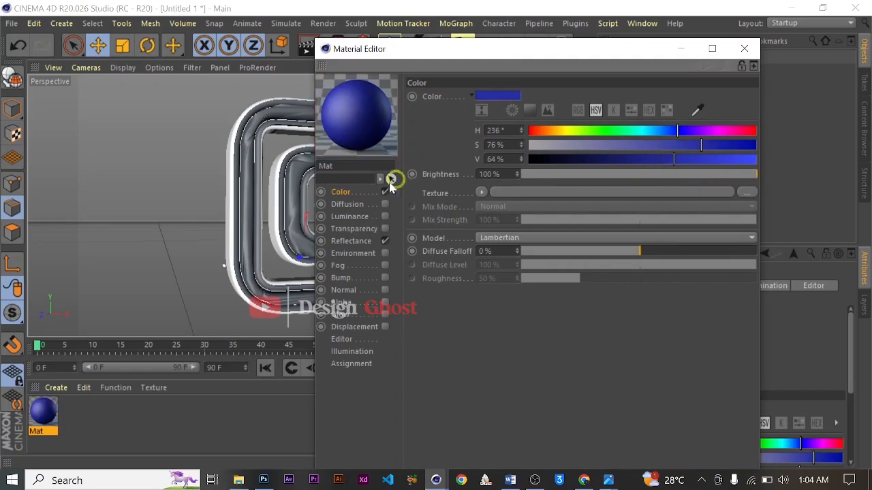
- Add a GGX reflectance layer to the blue material and set its layer color brightness to 57%
click(351, 241)
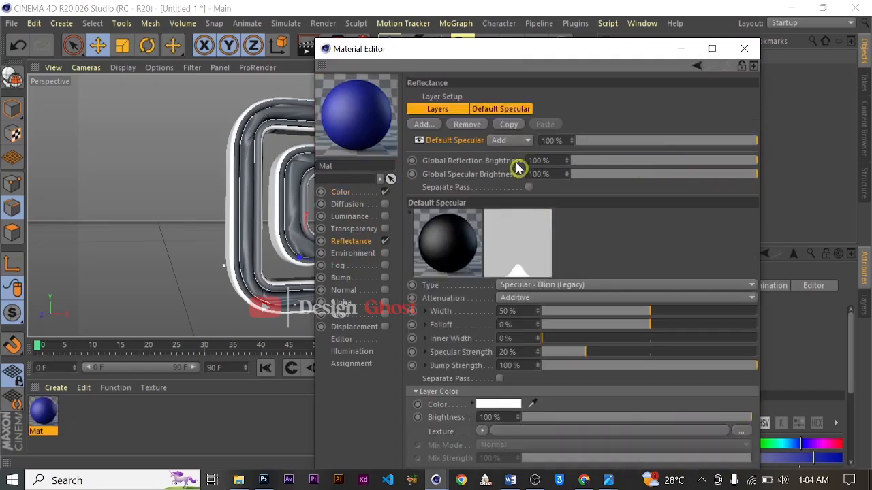
click(424, 124)
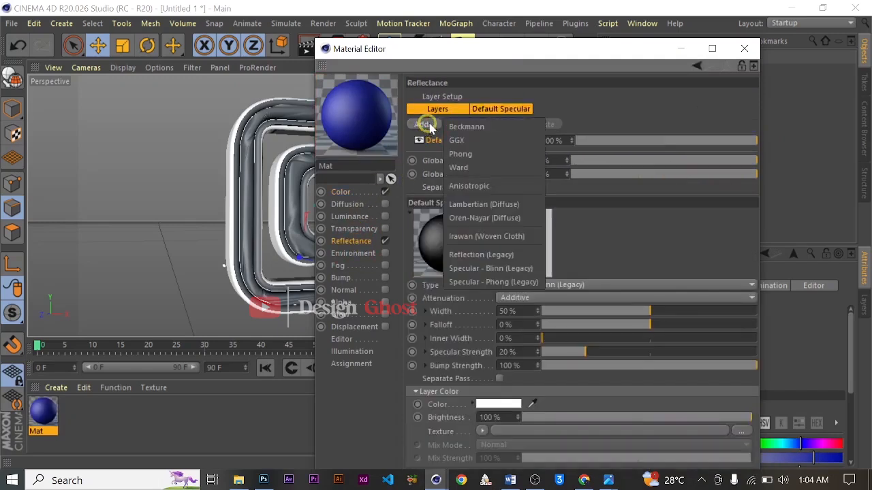
click(477, 140)
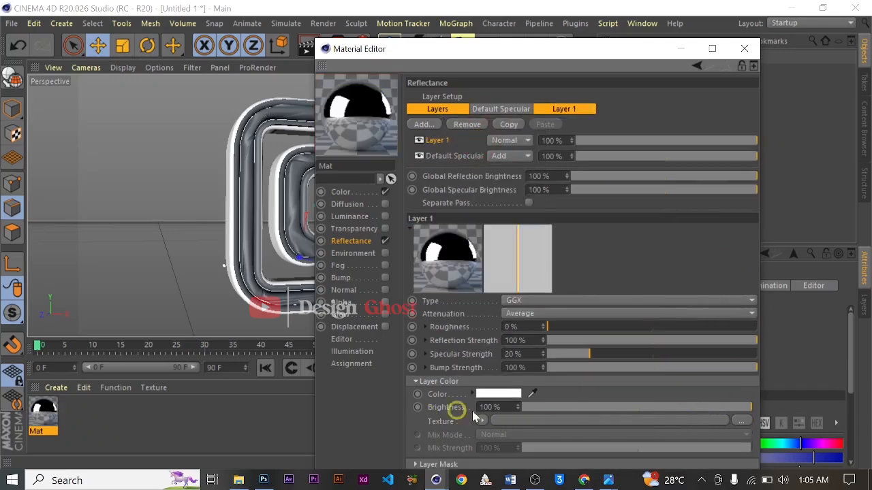
click(654, 409)
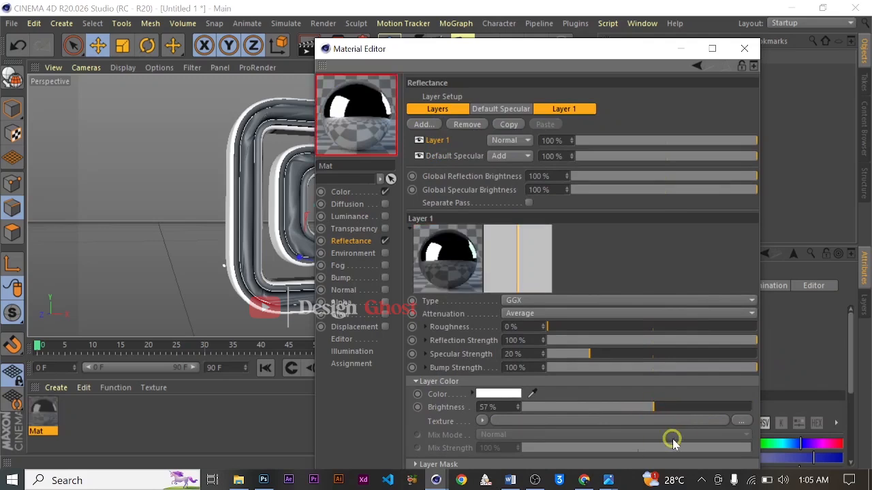
click(744, 48)
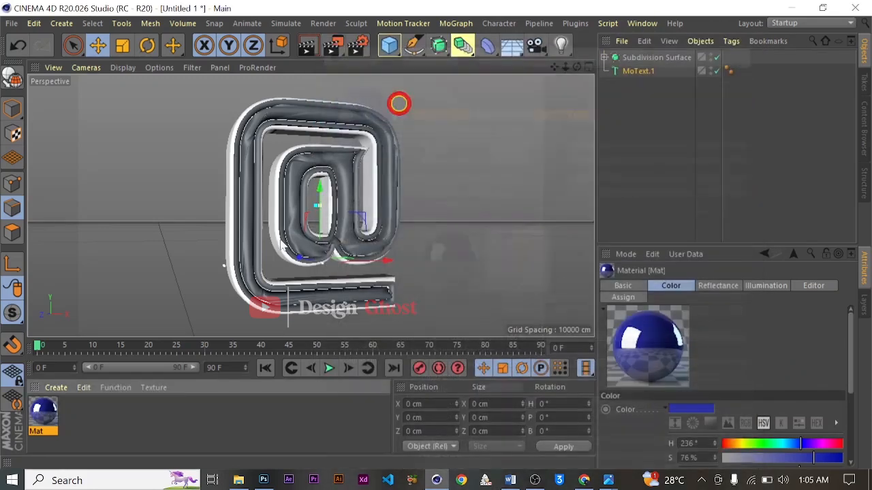
- Assign the blue material to the tube-like inlay and to MoText.1
drag(94, 329, 233, 176)
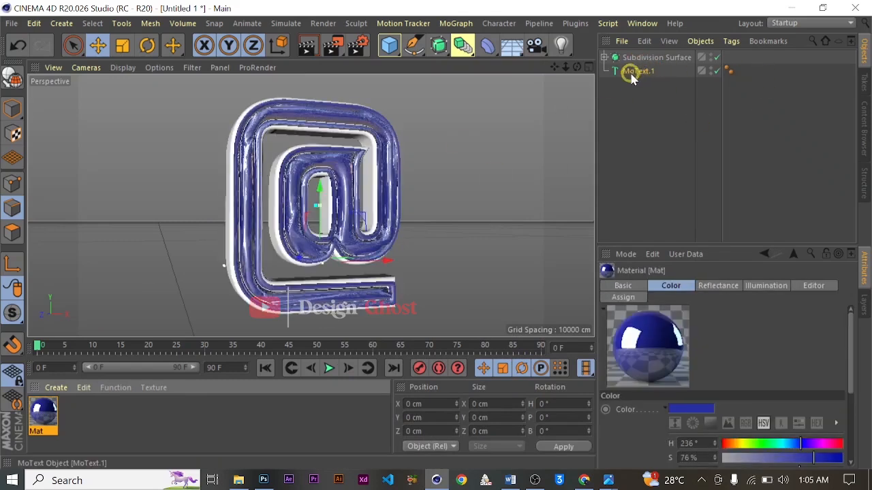
drag(40, 417, 639, 72)
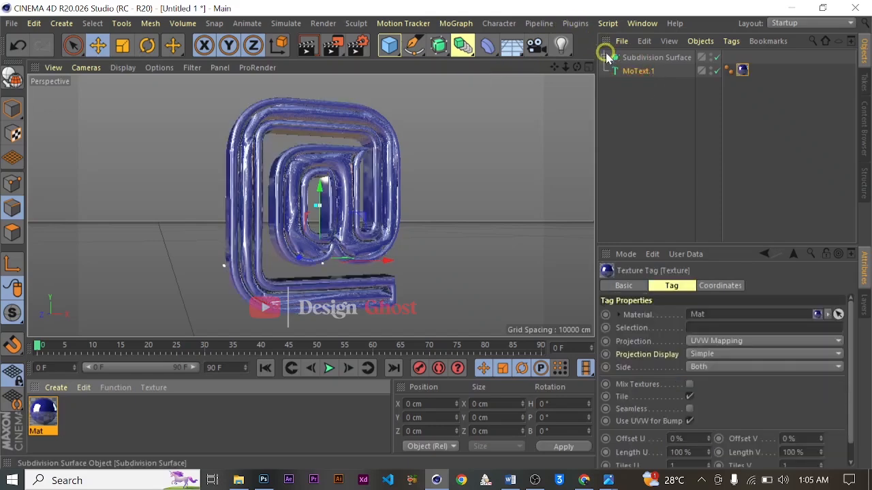
- Expand the Subdivision Surface hierarchy down to the @ polygon object and delete its blue material tag
click(605, 57)
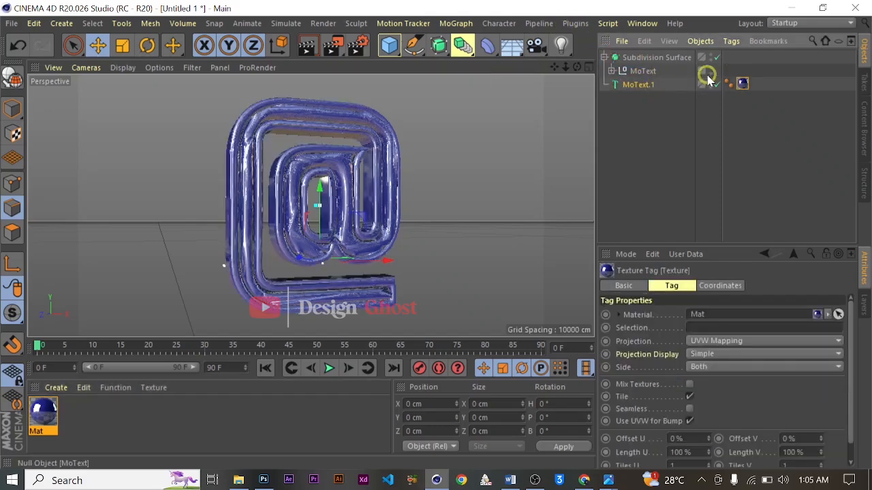
click(612, 71)
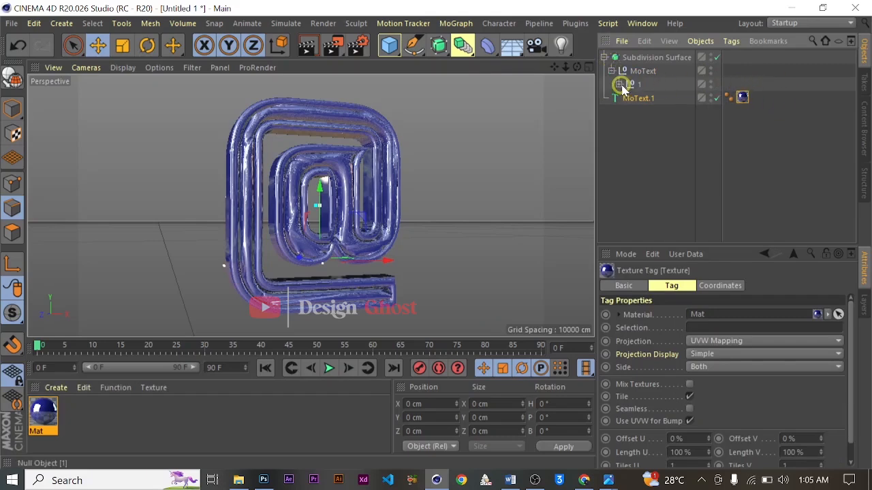
click(619, 83)
click(627, 97)
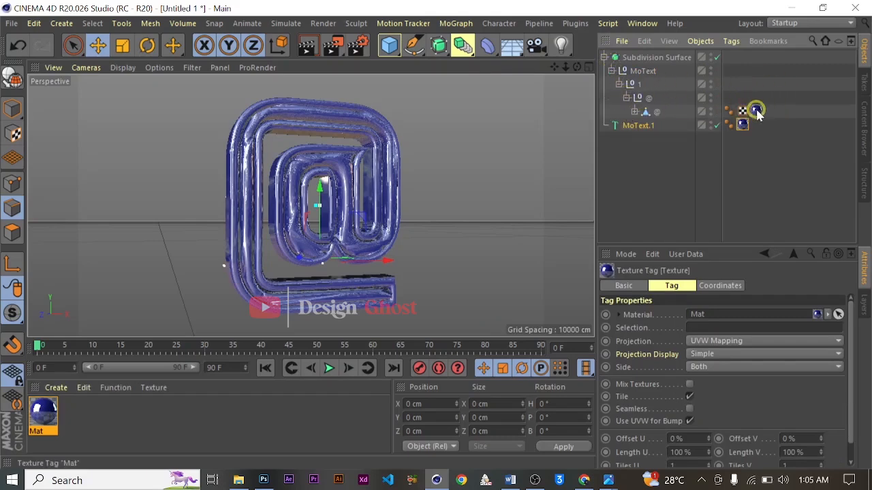
key(BackSpace)
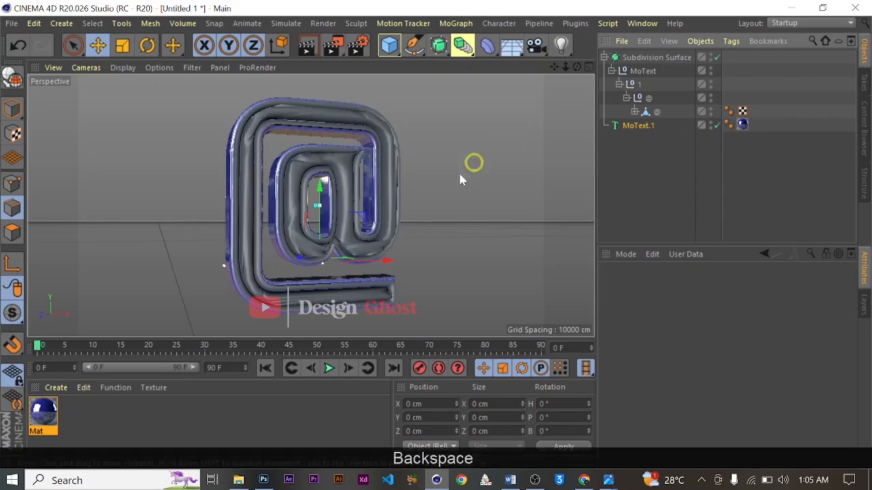
- Duplicate the blue material, and recolor the original Mat to yellow with H 57°, S 76% and V 86%
ctrl+drag(47, 421, 102, 416)
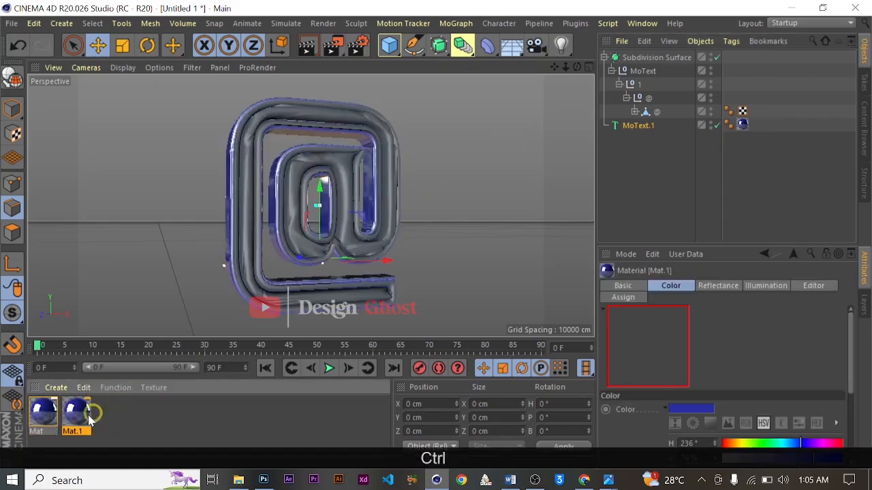
double_click(43, 412)
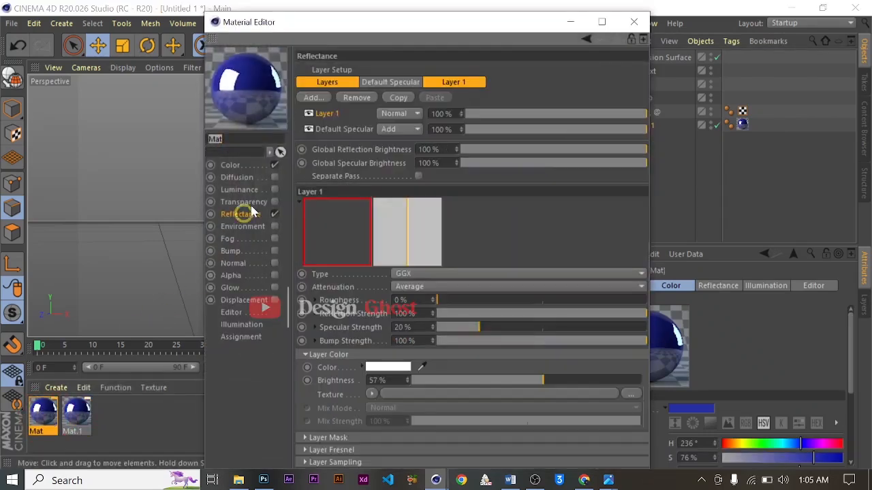
click(212, 165)
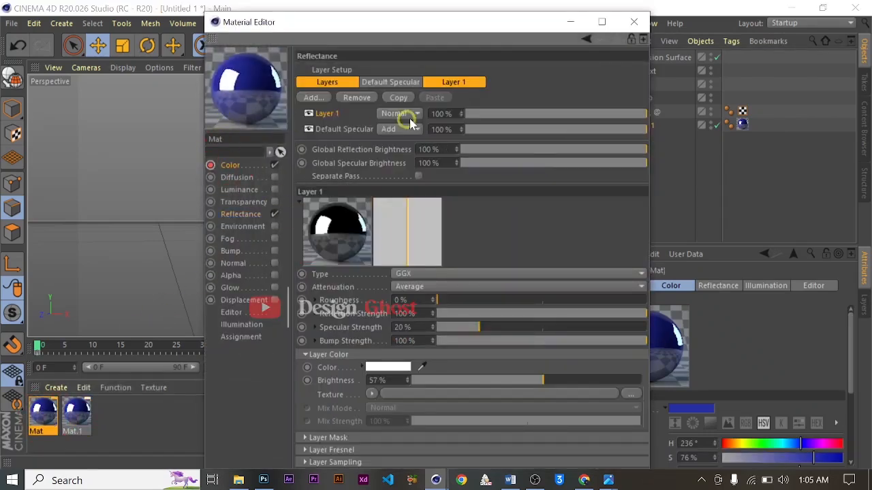
click(229, 165)
mouse_move(564, 106)
mouse_down()
mouse_move(459, 124)
mouse_move(455, 108)
mouse_up()
drag(563, 132, 615, 134)
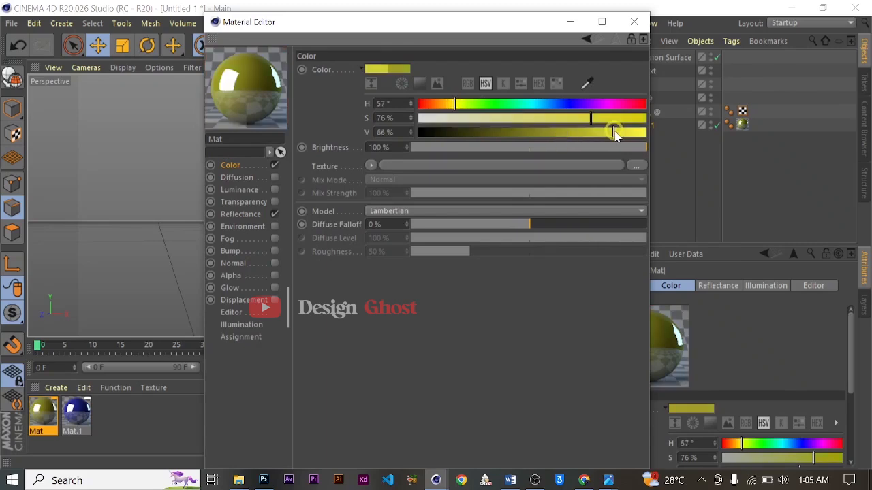
click(634, 22)
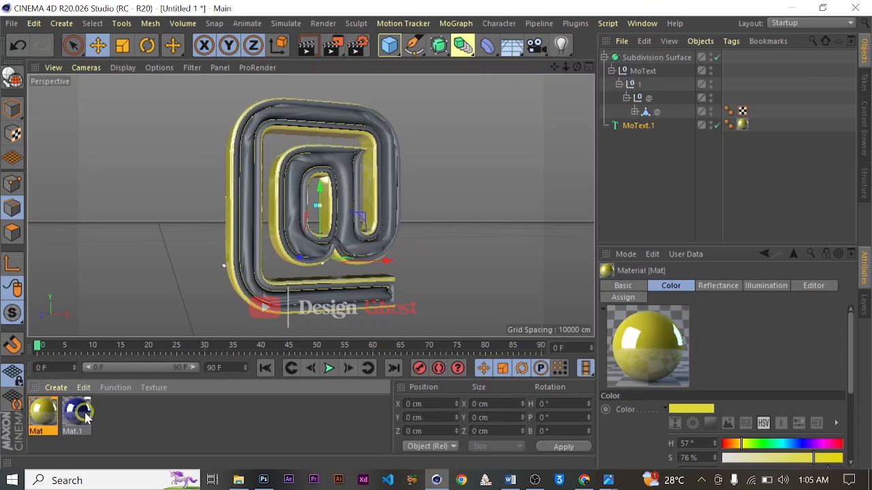
- Replace the yellow material on MoText.1 with the blue Mat.1, and assign the yellow Mat to the inlay
drag(54, 417, 749, 132)
key(BackSpace)
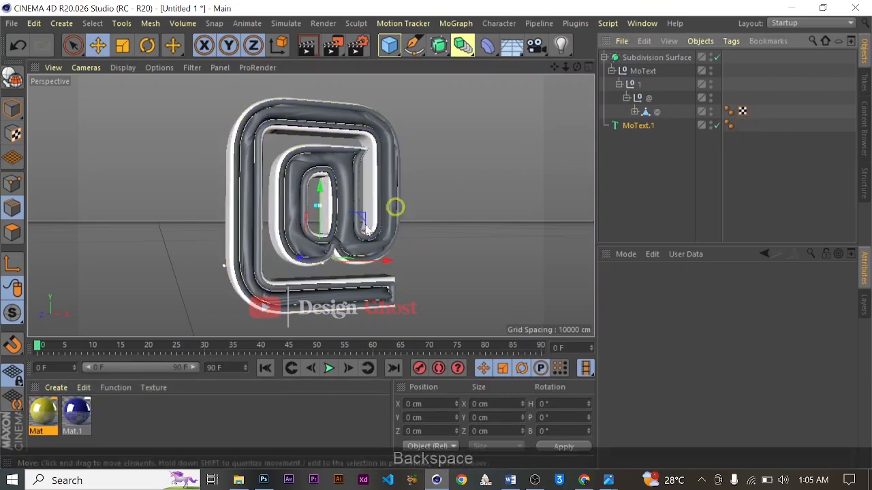
drag(91, 411, 634, 129)
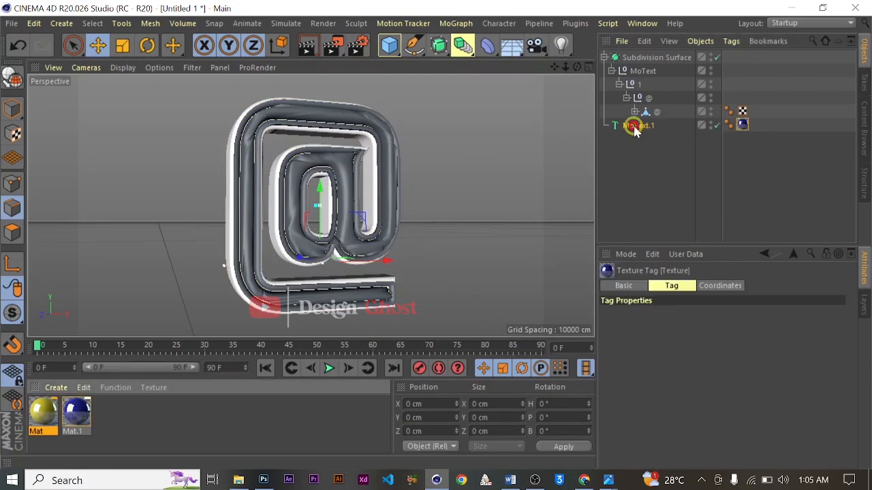
drag(103, 380, 332, 162)
click(220, 257)
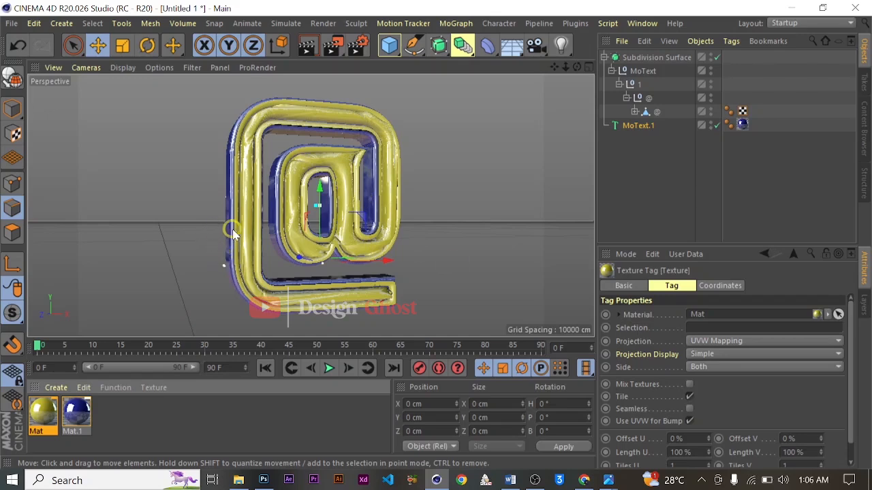
- Inspect the yellow inlay and blue body materials on the @ symbol up close and as a whole
alt+drag(249, 228, 249, 198)
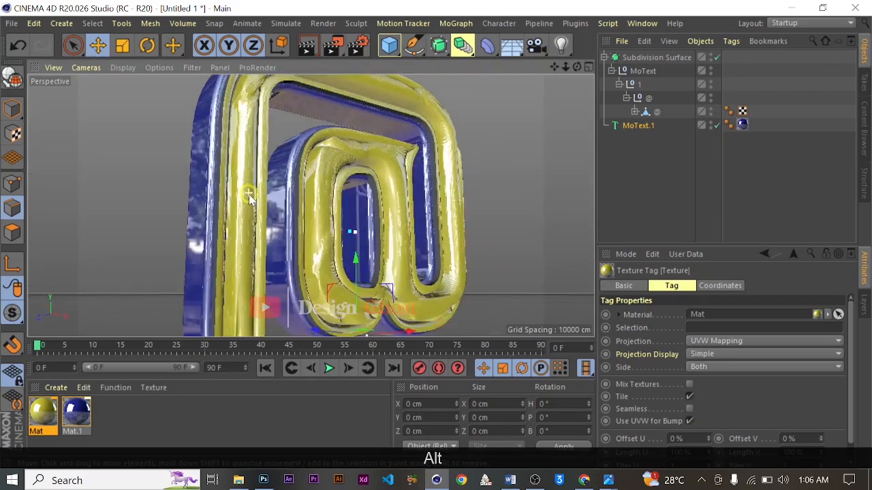
scroll(250, 195, up, 5)
alt+drag(343, 140, 169, 233)
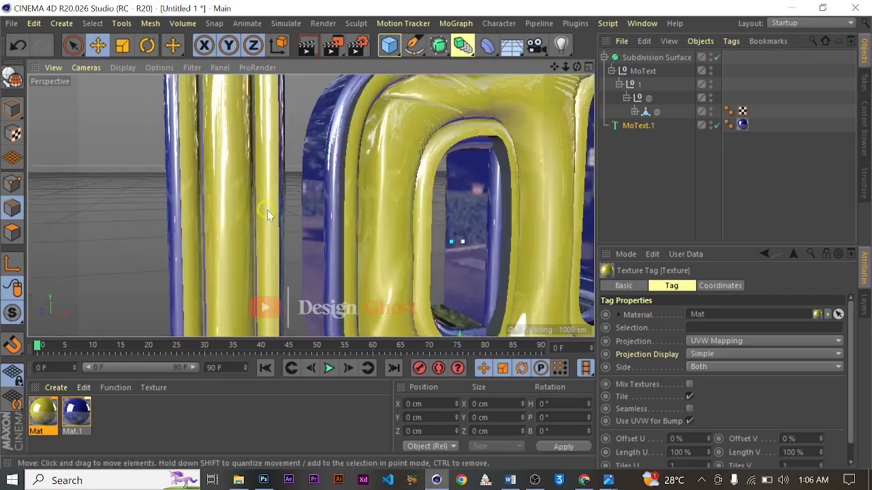
scroll(279, 208, down, 6)
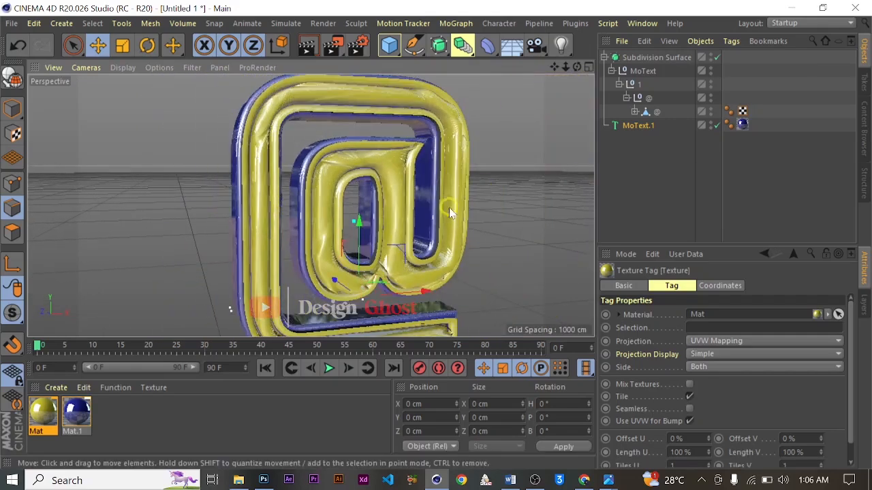
drag(554, 67, 467, 67)
alt+drag(487, 189, 340, 242)
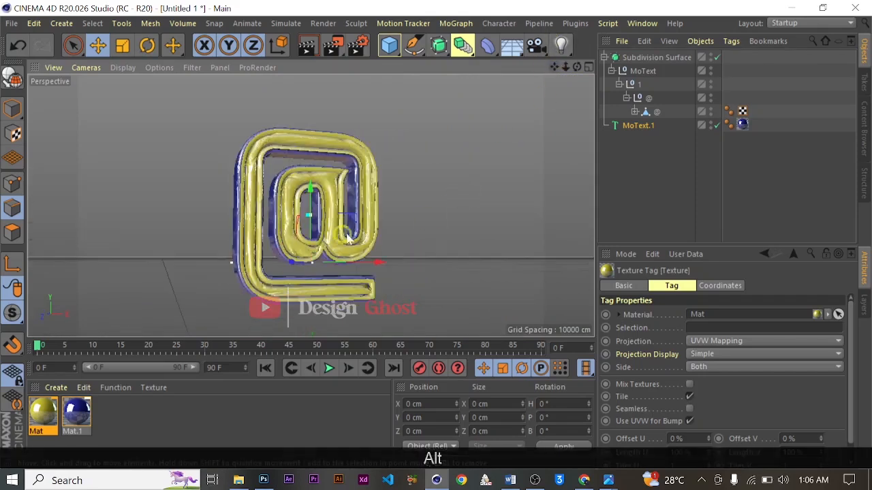